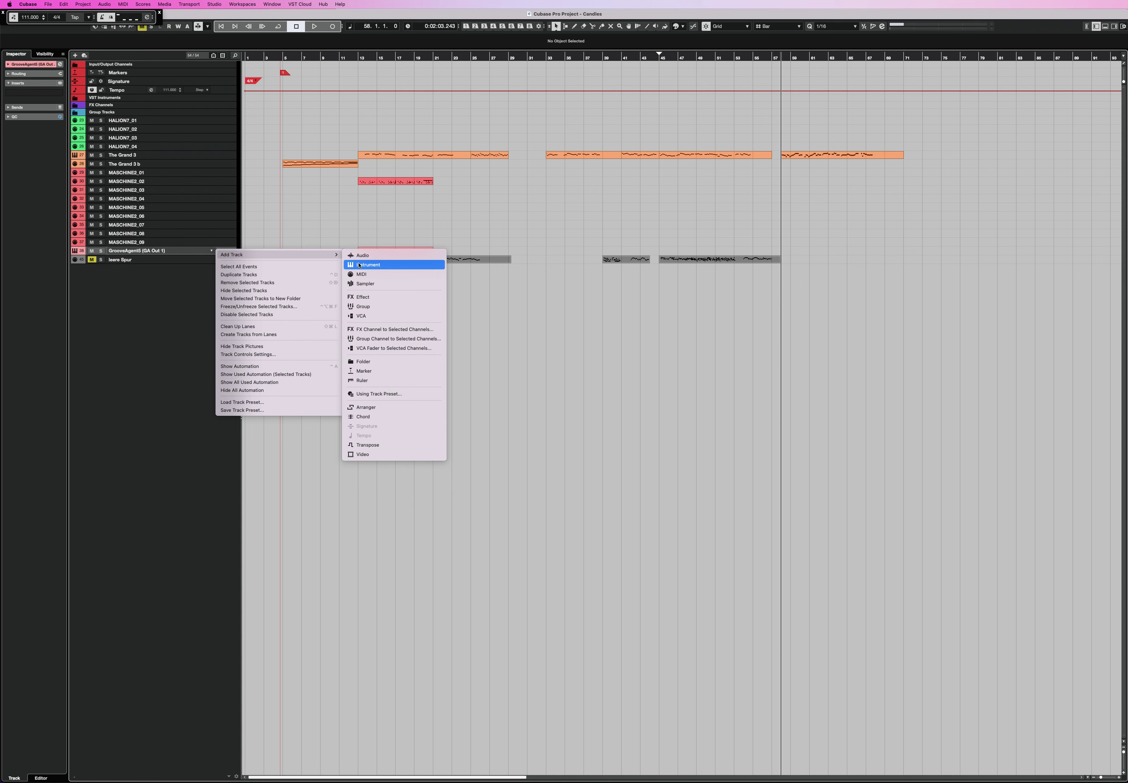
Step: Add an instrument track using Retrologue below the GrooveAgent5 track, move its plug-in window aside, and enlarge the new track's row
left_click(360, 265)
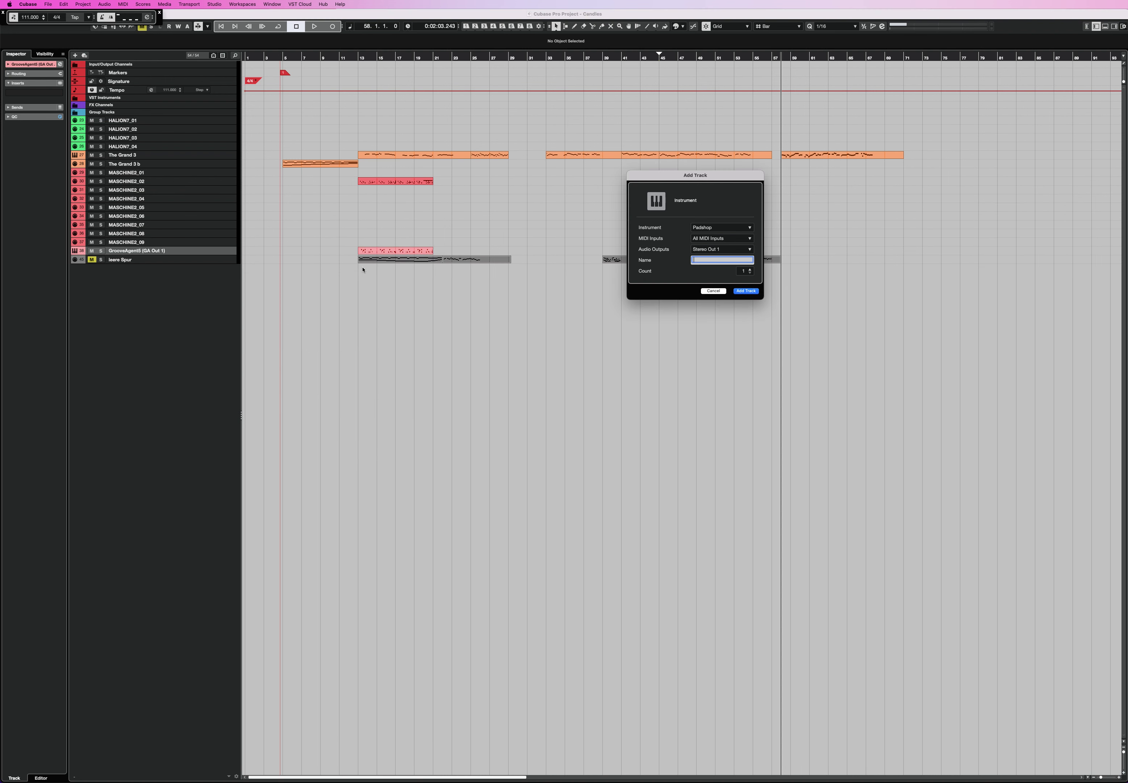
left_click(727, 229)
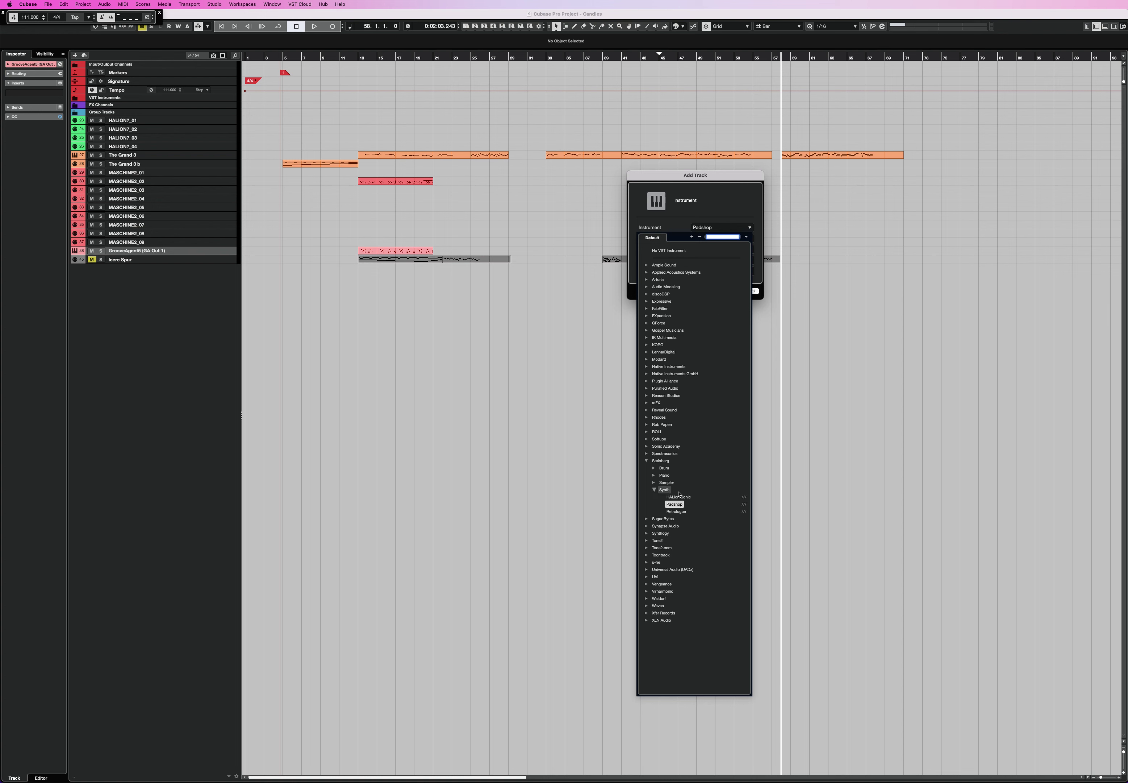
left_click(676, 512)
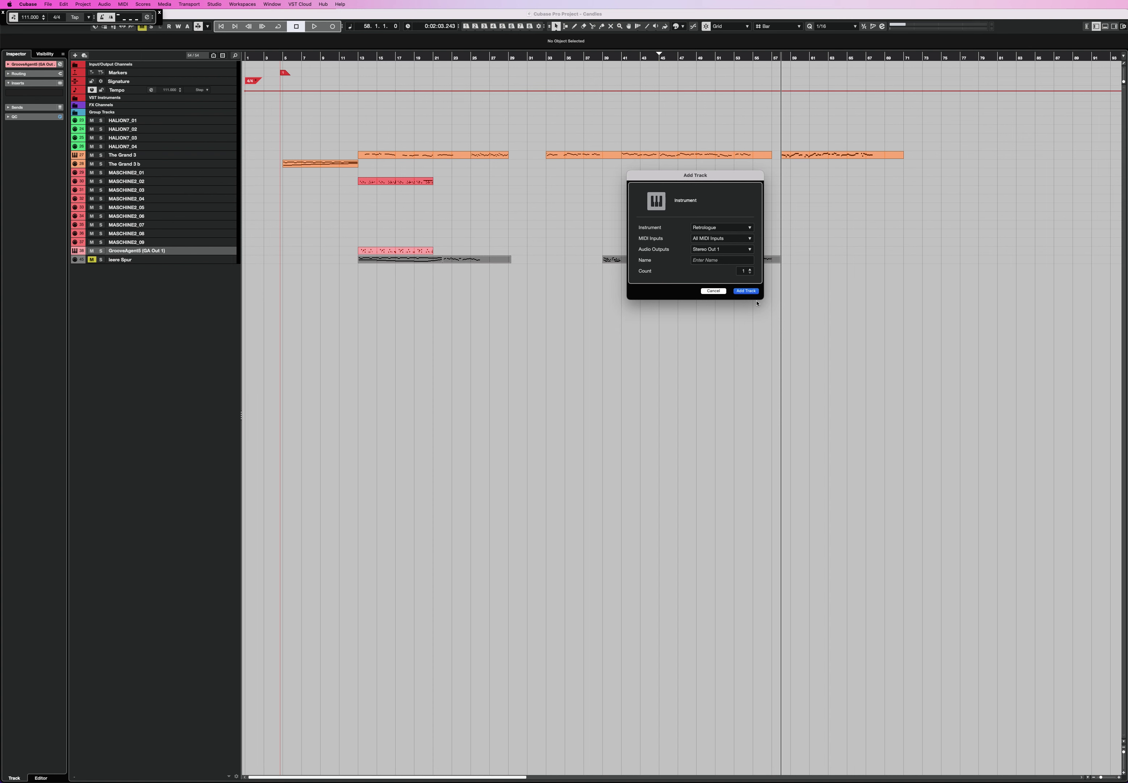
left_click(746, 291)
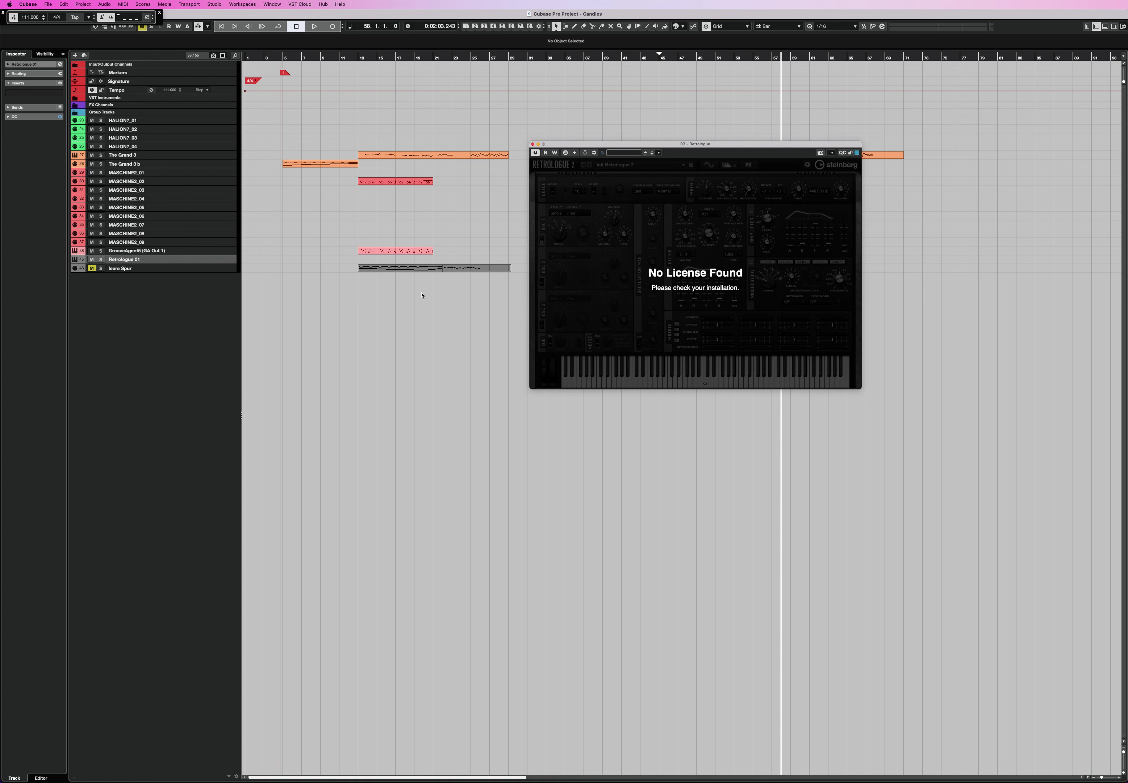
left_click_drag(670, 143, 613, 179)
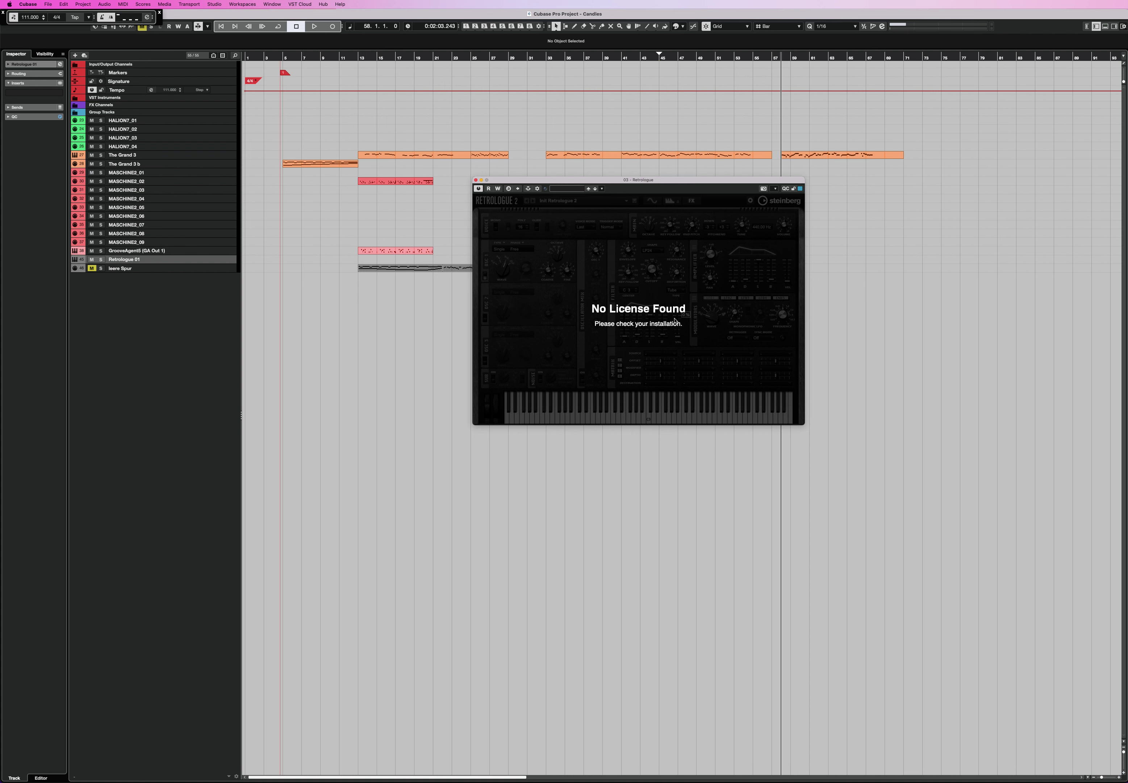
left_click(145, 263)
left_click_drag(146, 263, 145, 267)
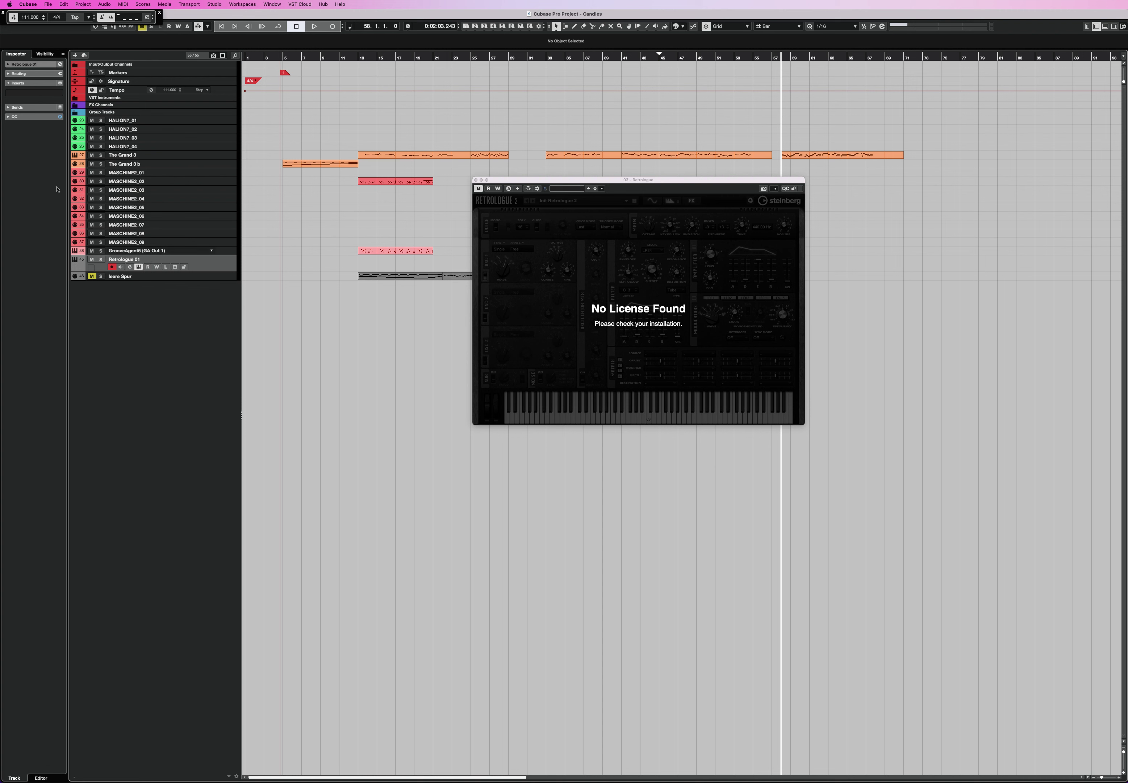
Step: Show the Fader section in the Inspector for the Retrologue track, then expand and collapse it
right_click(38, 294)
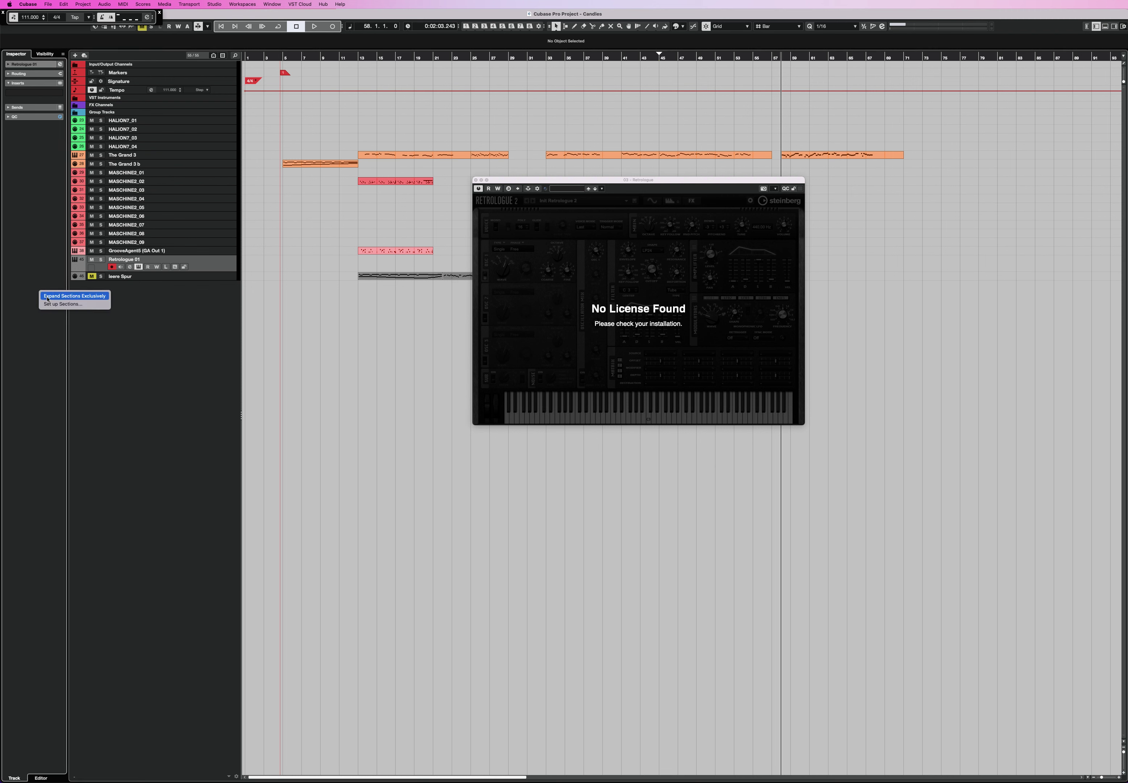
left_click(51, 303)
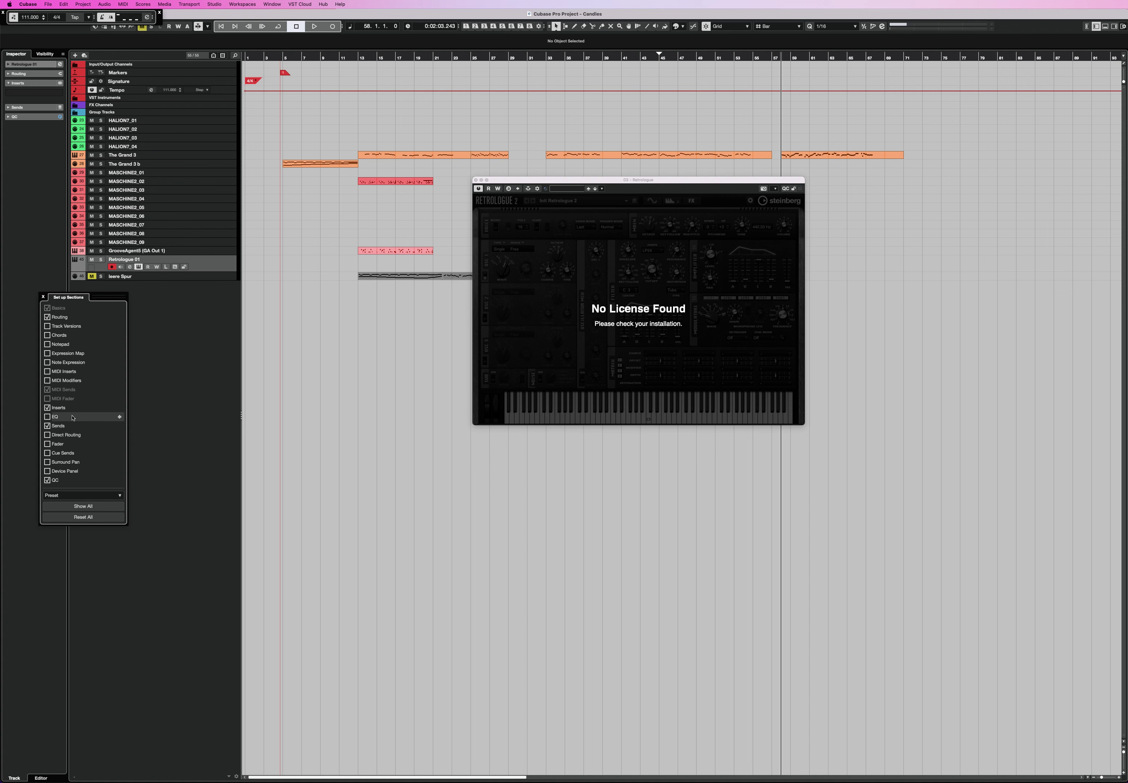
left_click(47, 444)
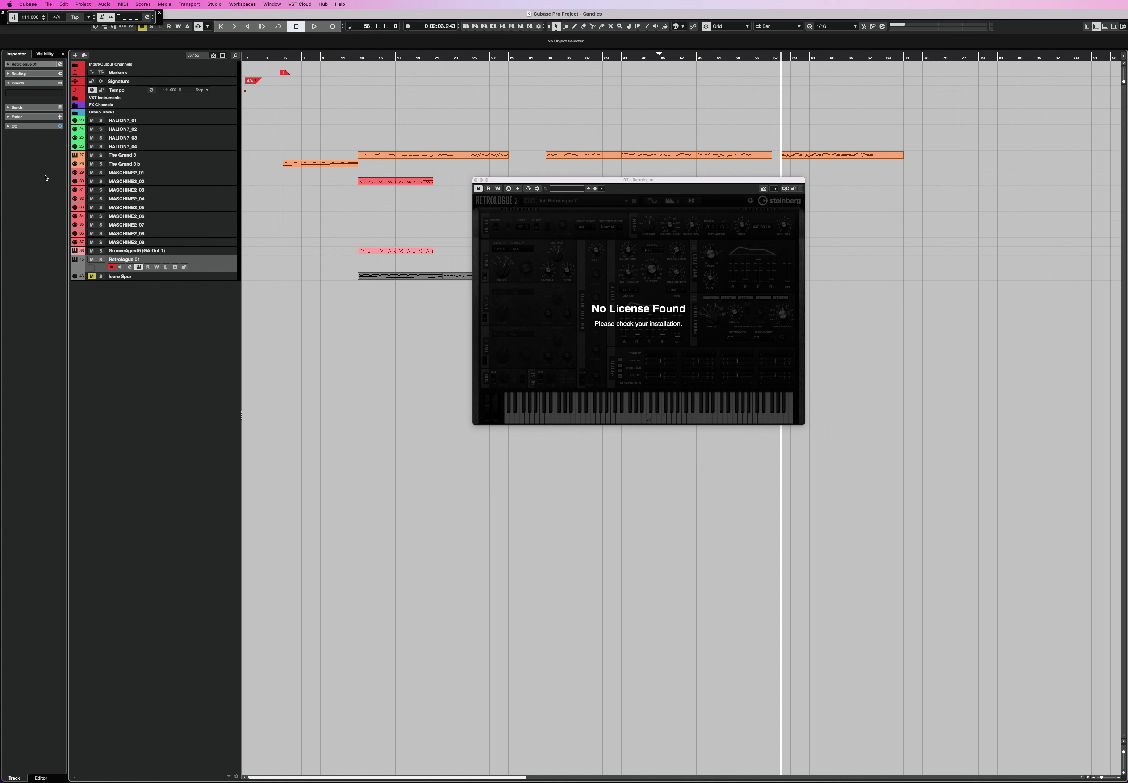
left_click(24, 119)
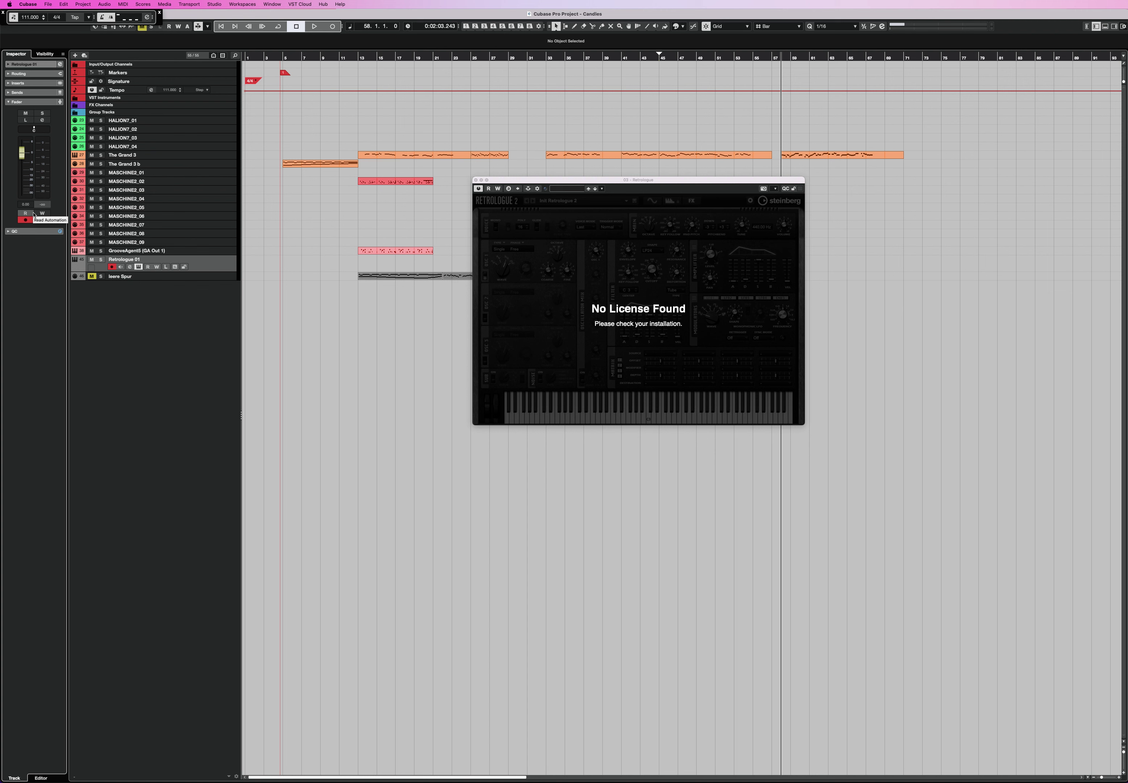
left_click(31, 102)
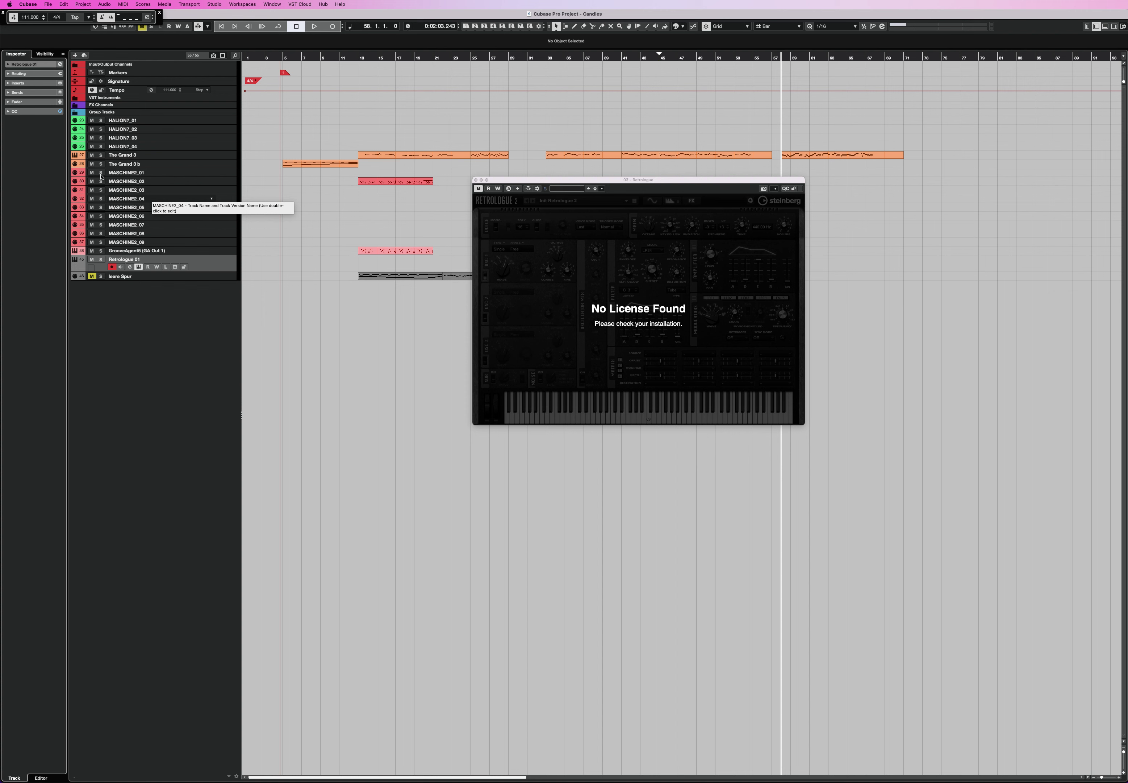
Step: Hide the Fader section from the Inspector through the section setup
right_click(37, 212)
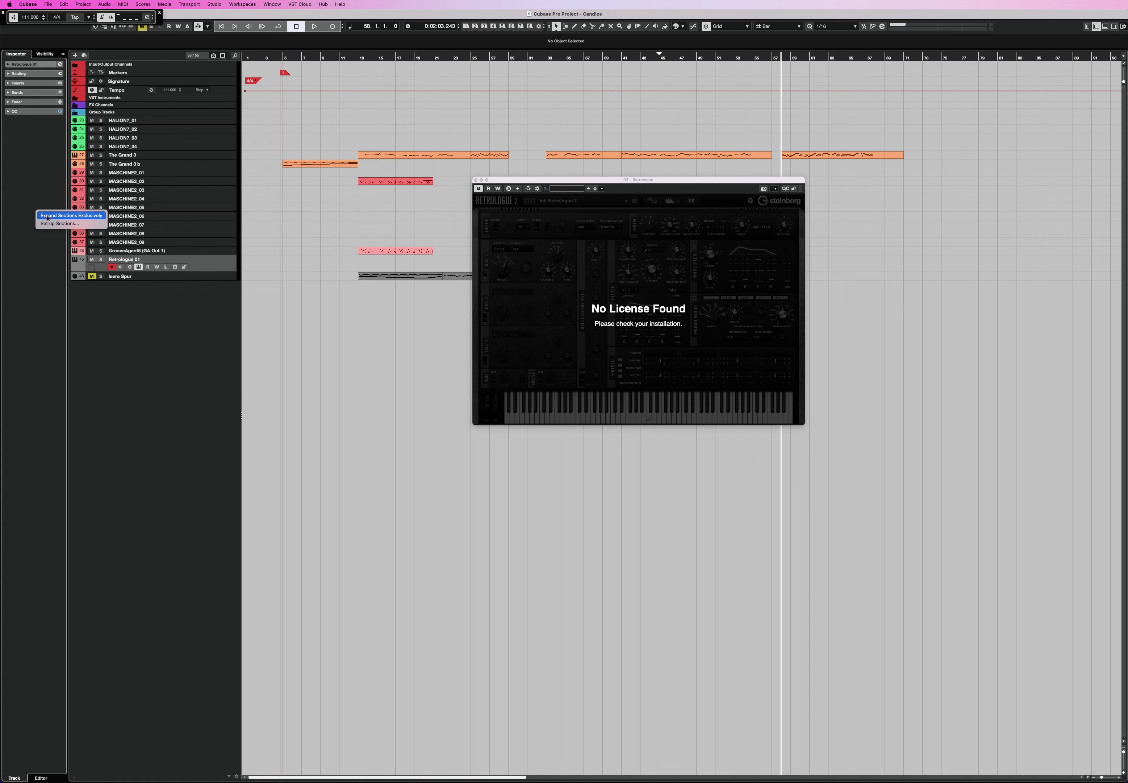
left_click(59, 223)
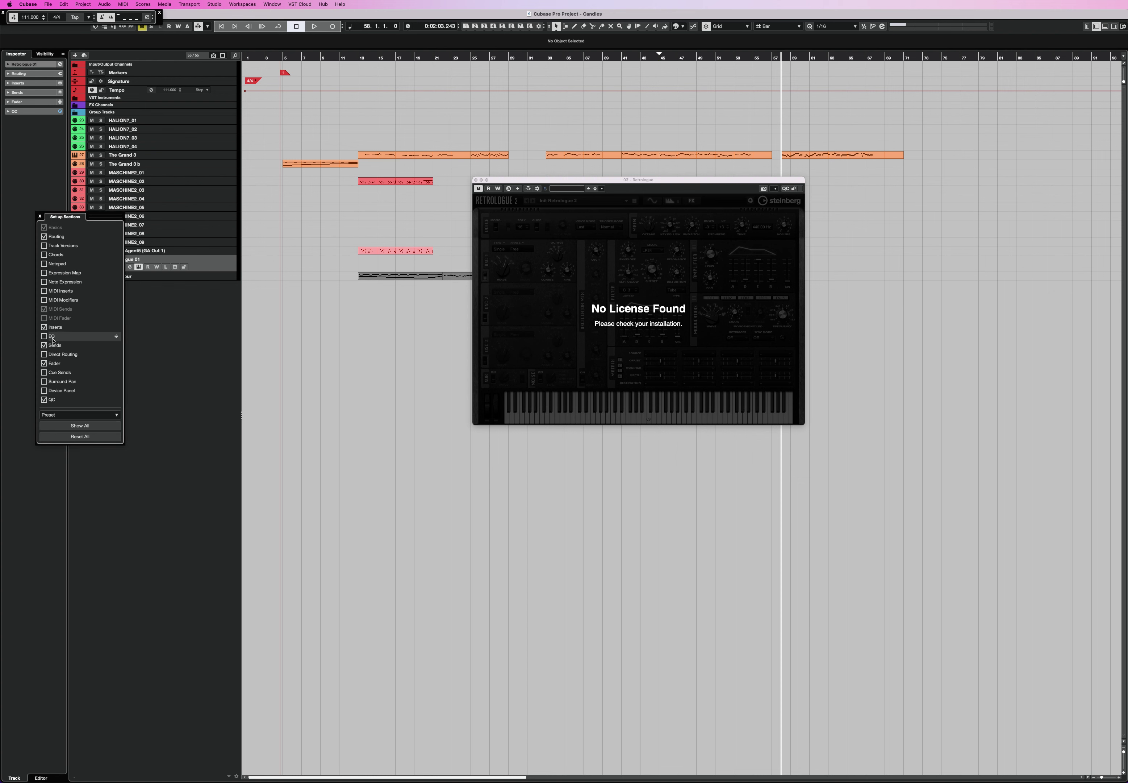
left_click(44, 362)
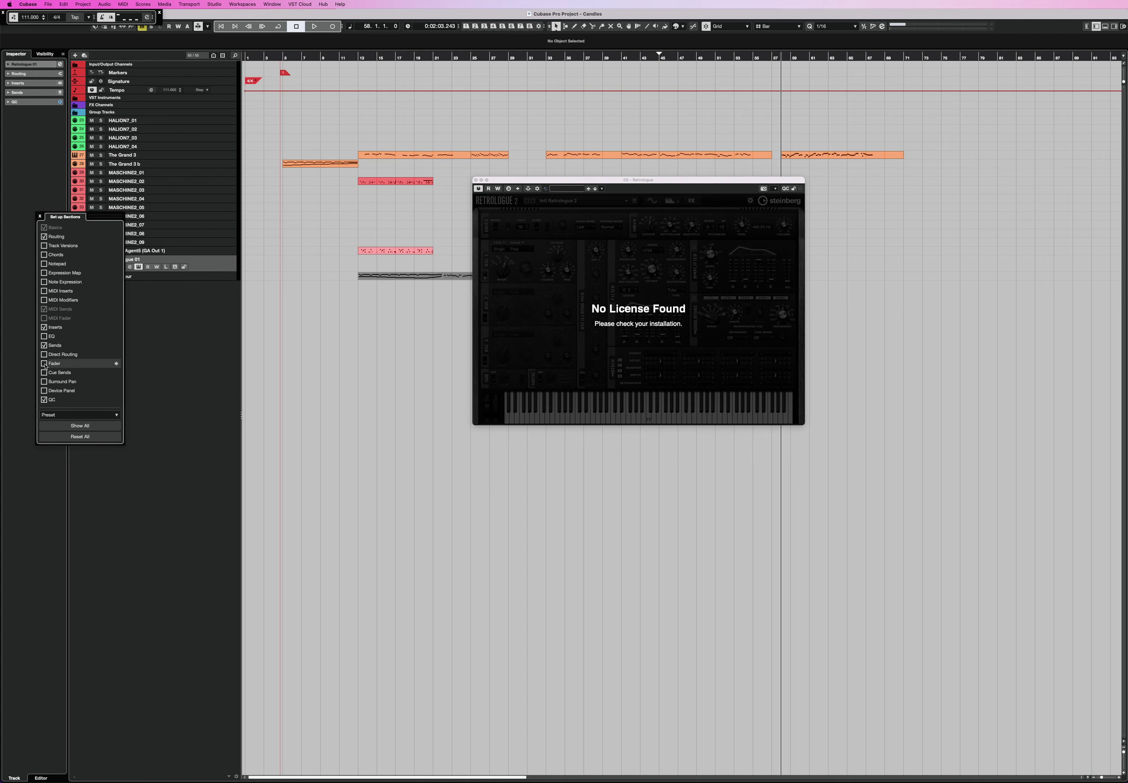
Step: Remove the Retrologue track and check the contents of the VST Instruments folder
right_click(201, 271)
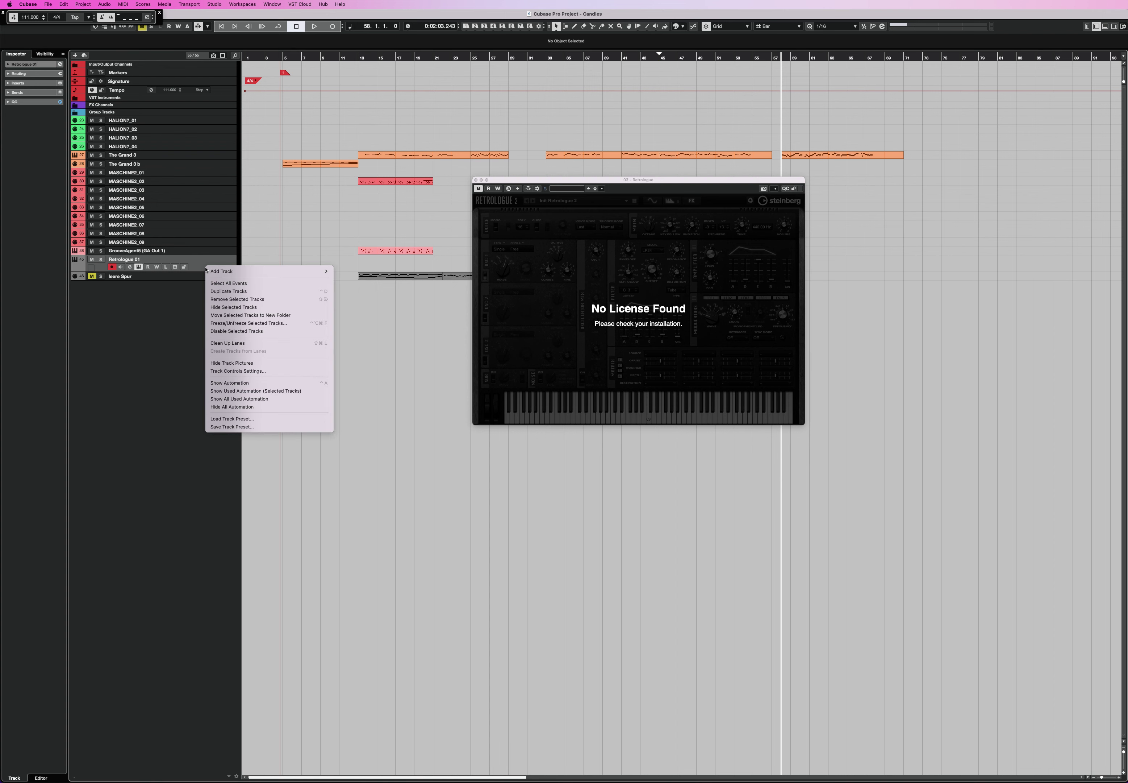
left_click(242, 299)
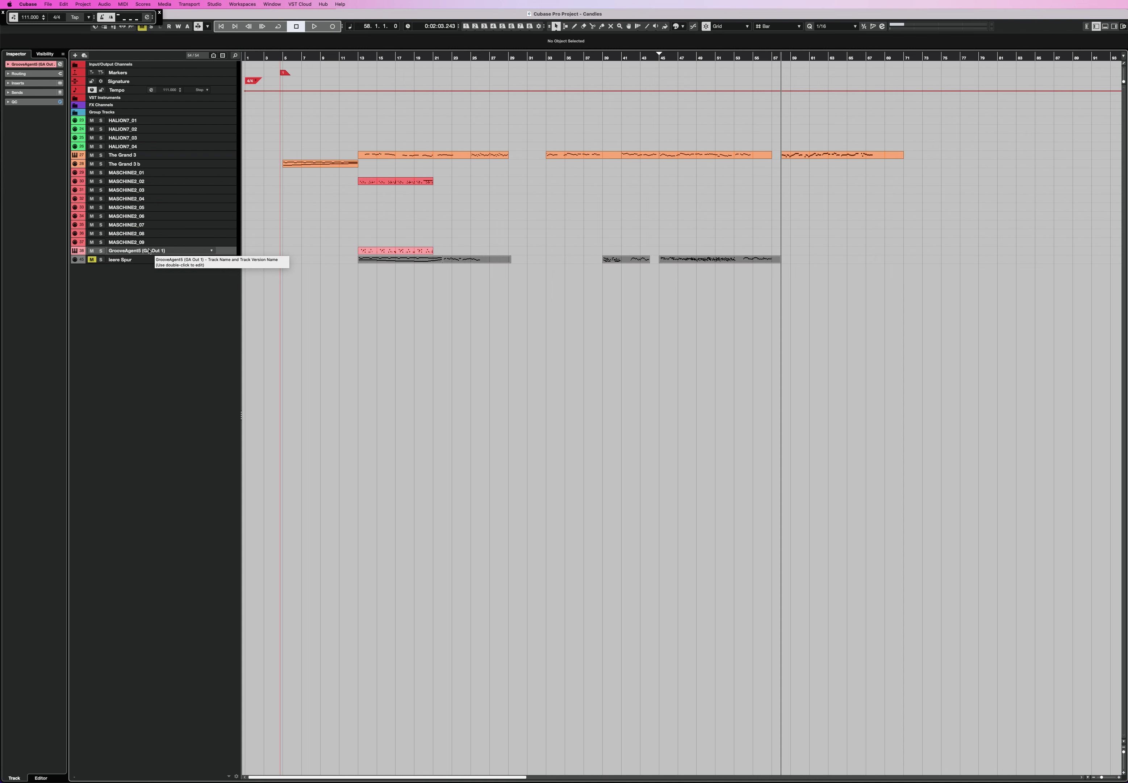
left_click(78, 99)
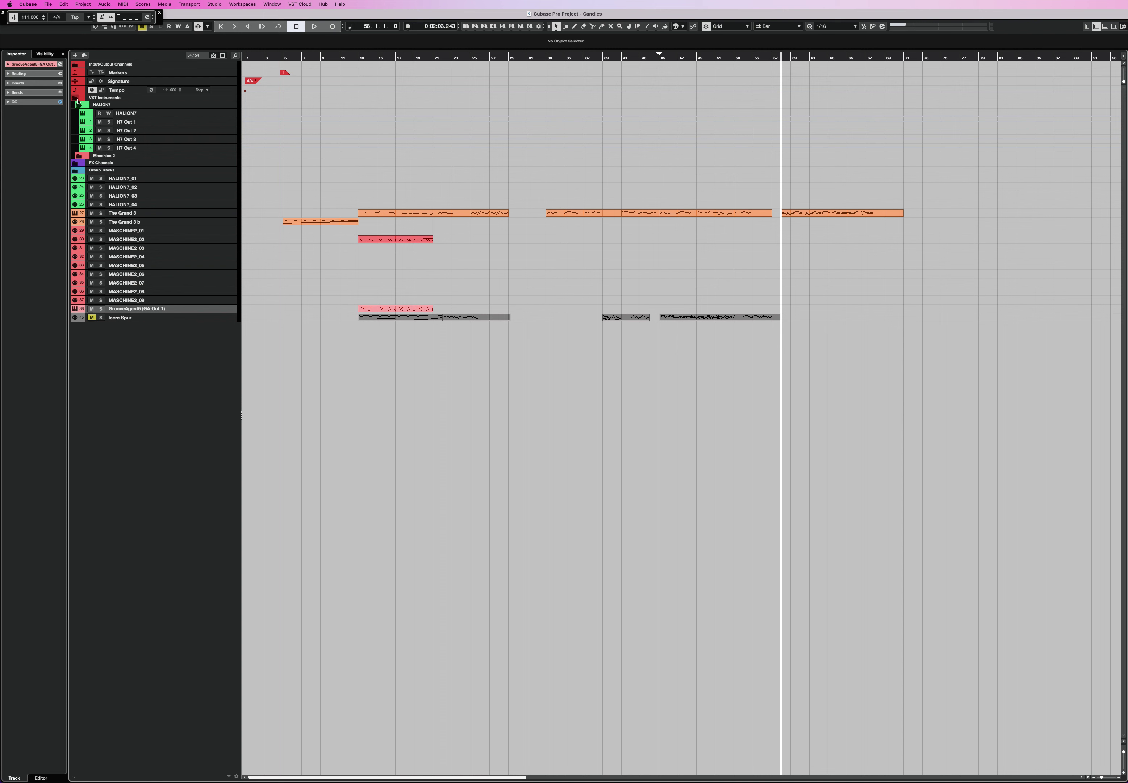
left_click(77, 100)
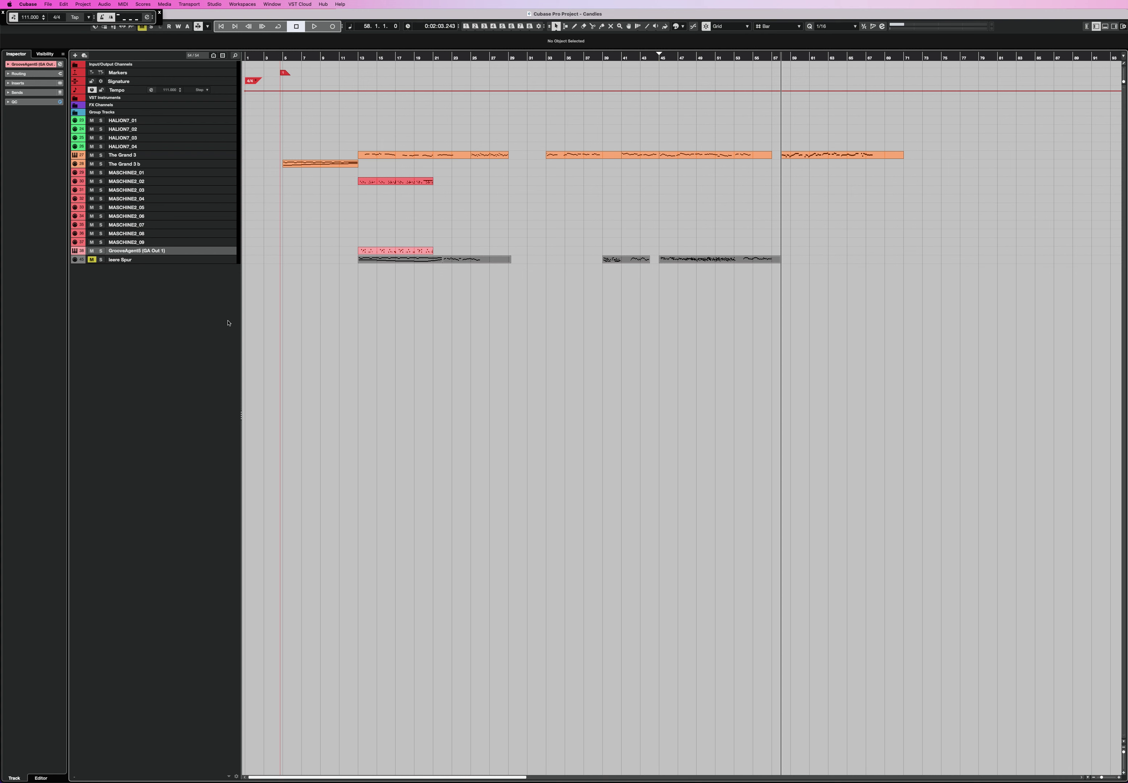
Step: Add an instrument track using Padshop below the GrooveAgent5 track and close its plug-in window
left_click(167, 259)
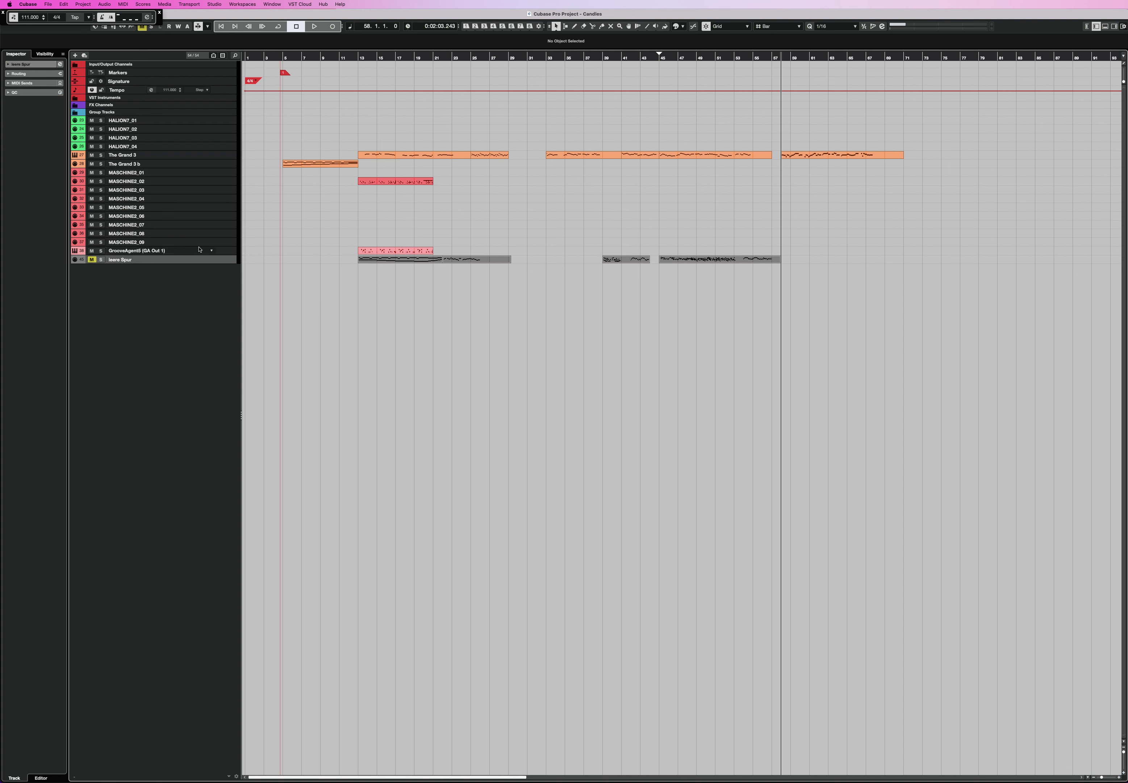
left_click(197, 252)
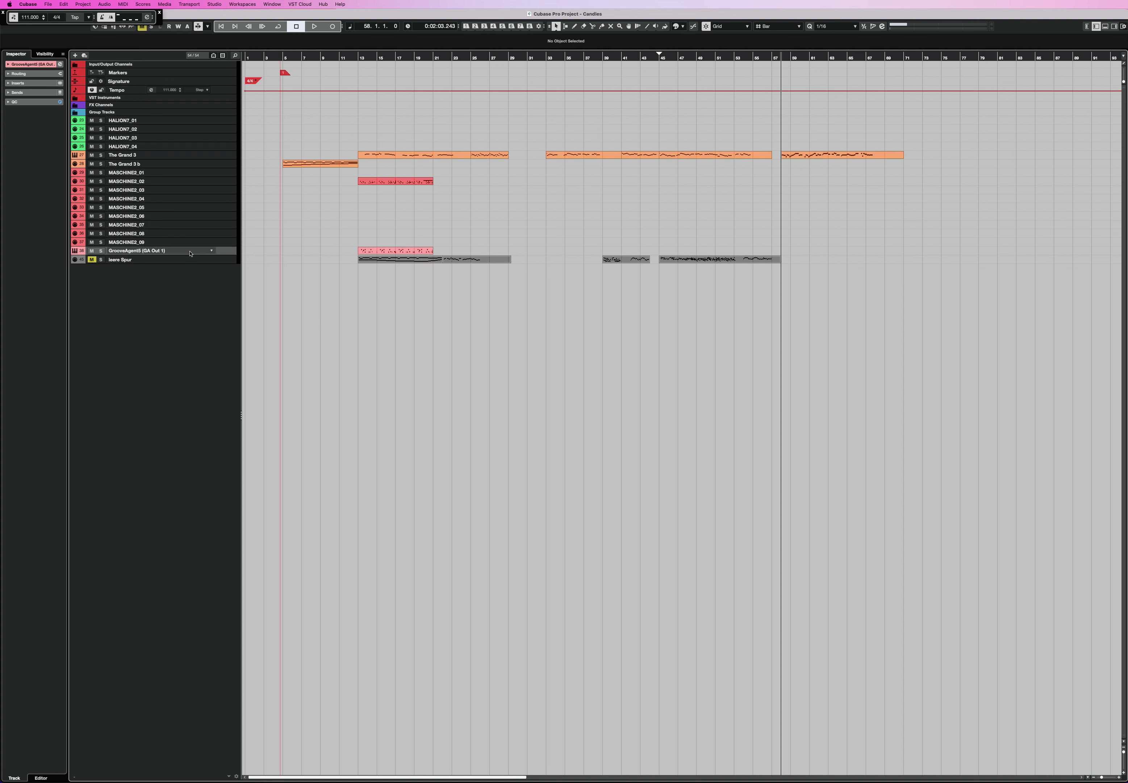
right_click(194, 253)
mouse_move(206, 255)
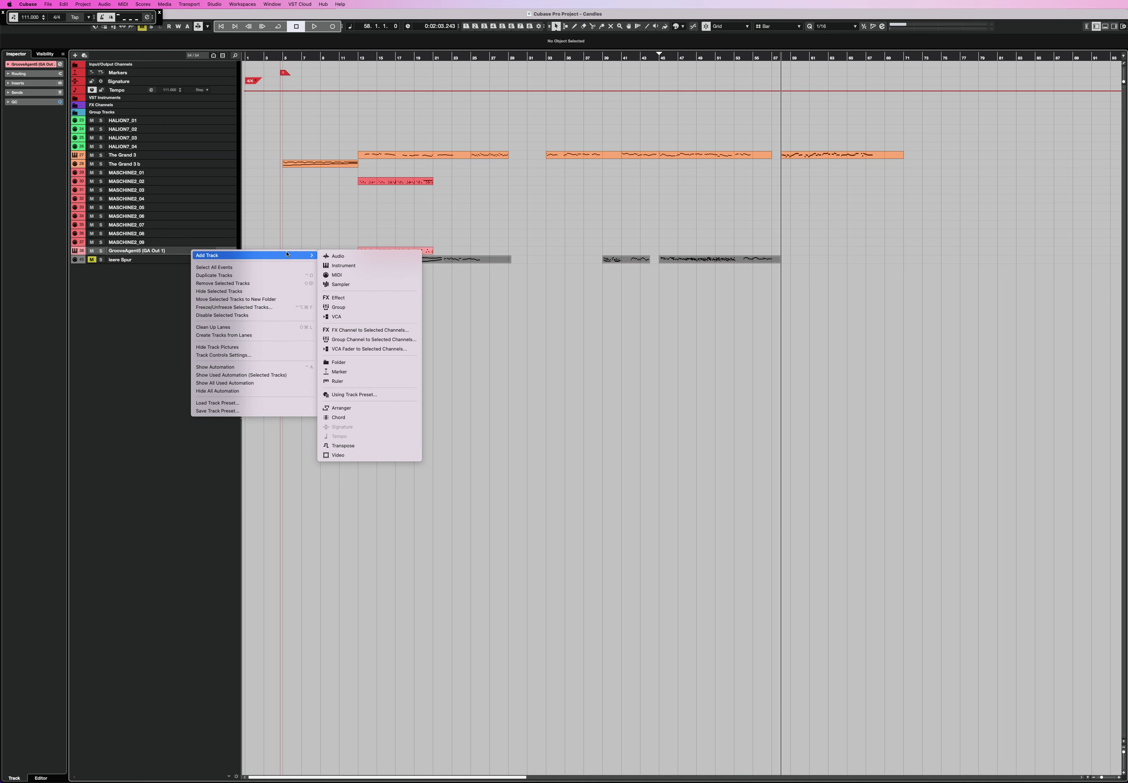
left_click(344, 264)
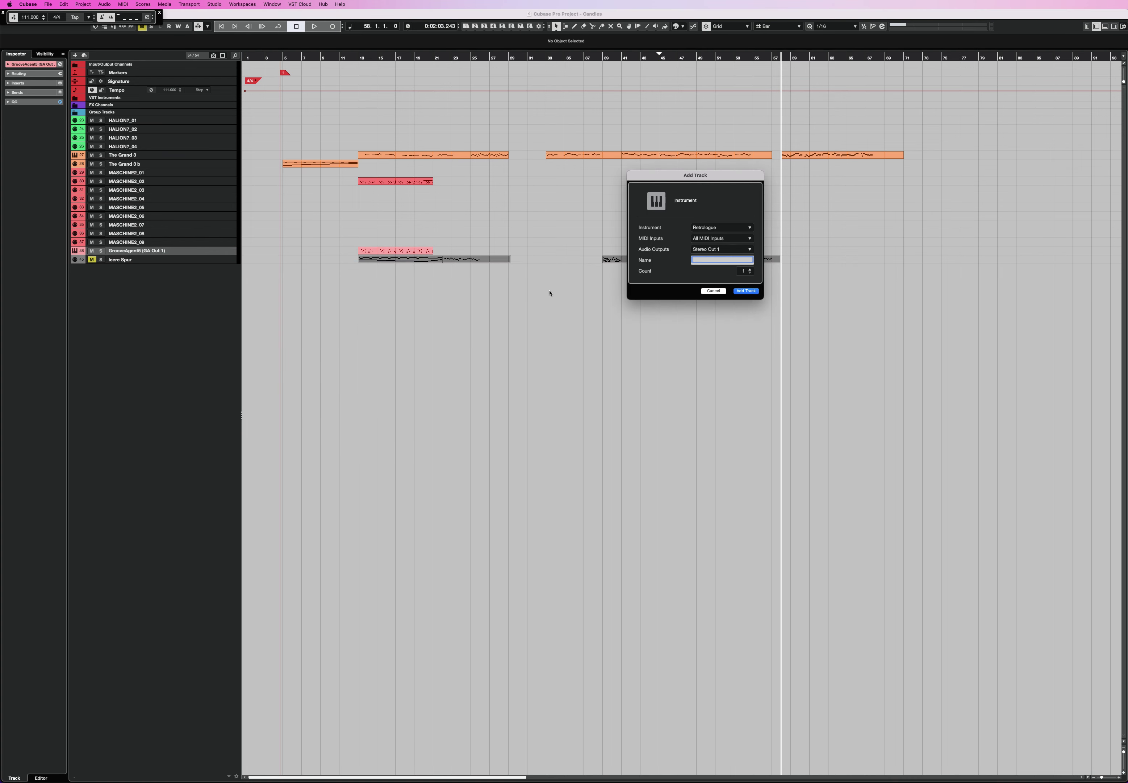
left_click(722, 227)
left_click(675, 504)
left_click(748, 292)
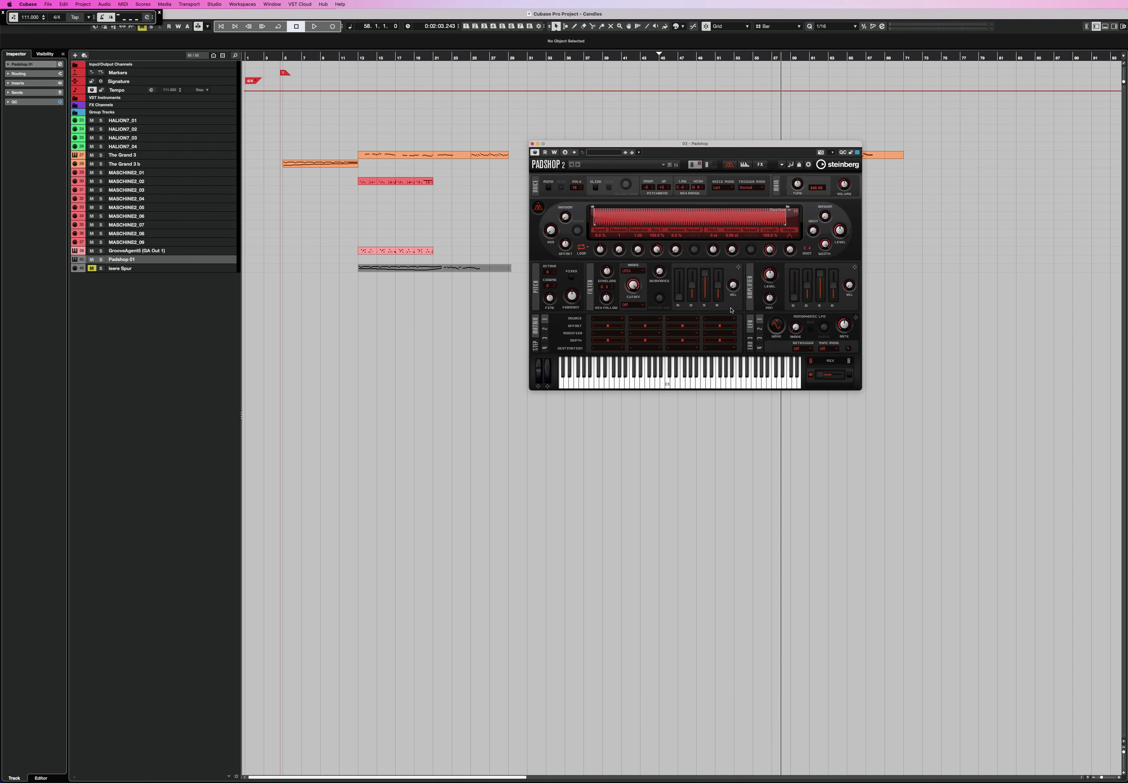
left_click(532, 143)
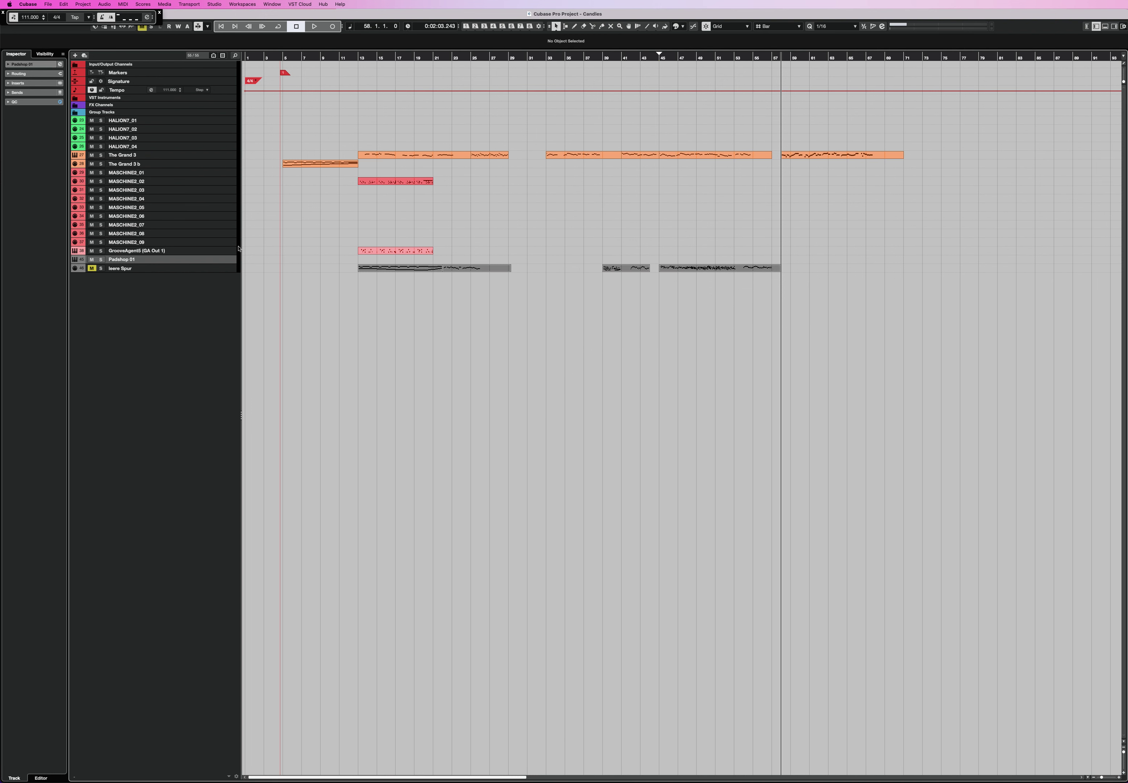
Step: Remove the Padshop instrument track from the project
right_click(168, 260)
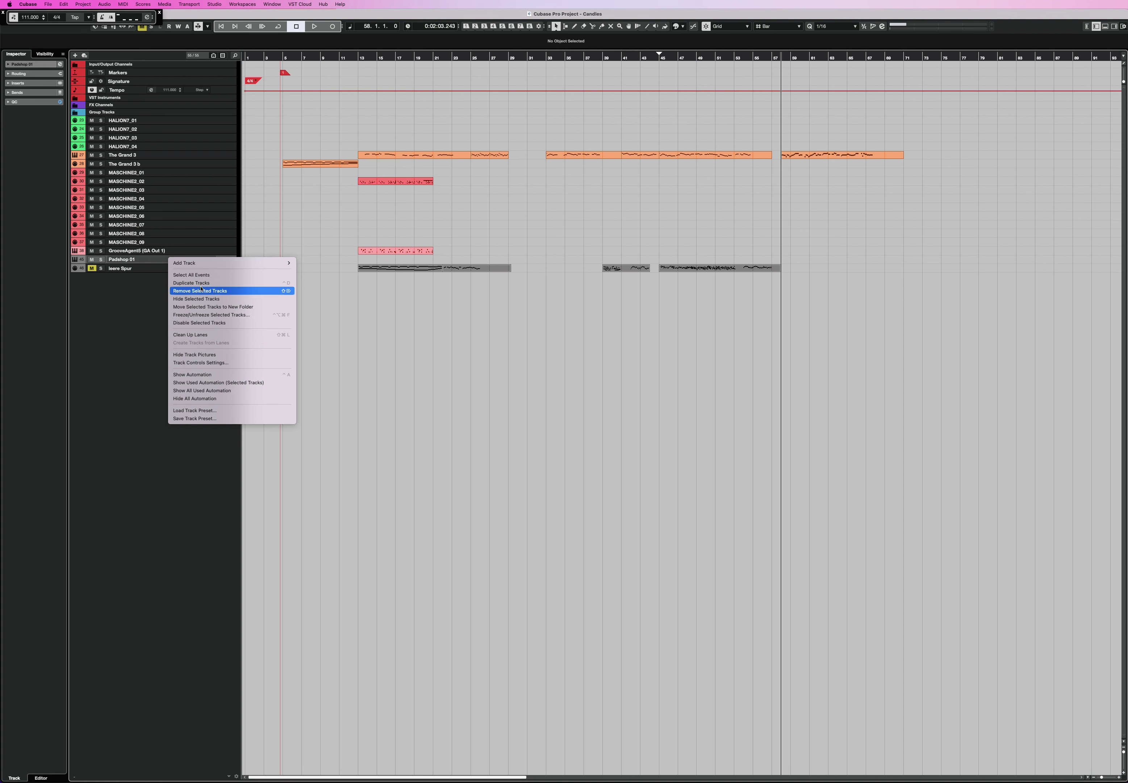
left_click(122, 292)
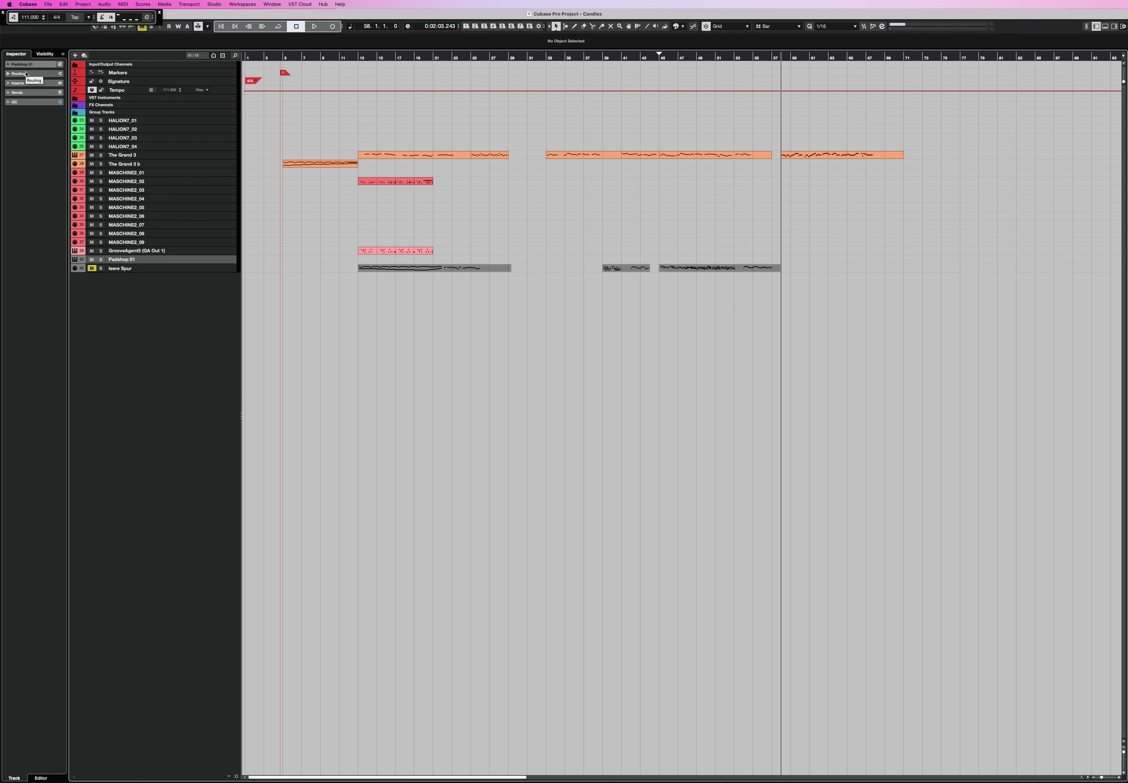
right_click(134, 260)
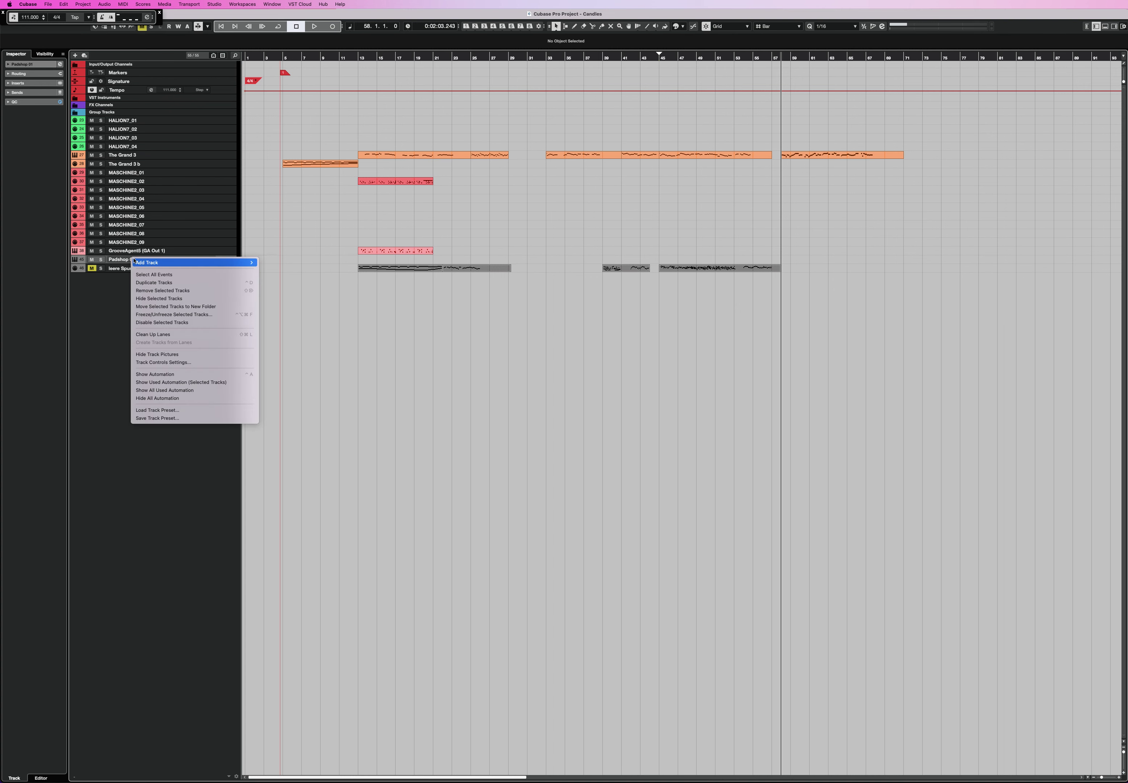
left_click(168, 290)
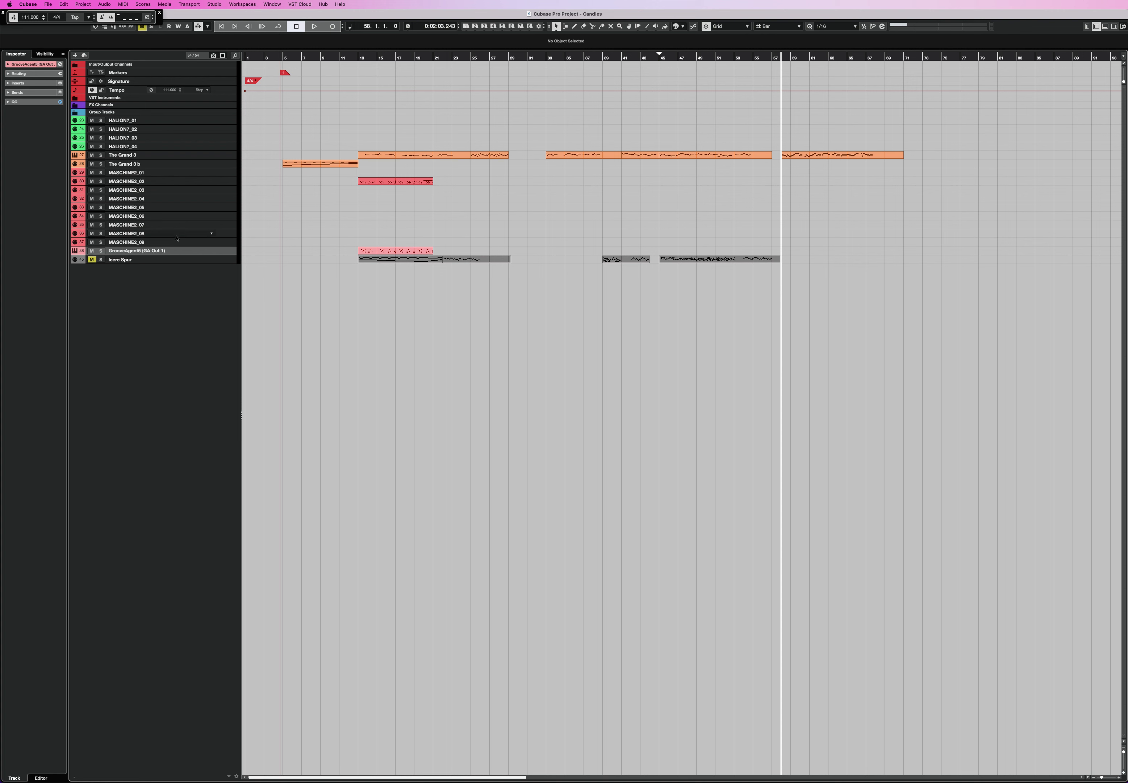
Step: Open the MixConsole and set the H7 Out 2 channel's level to -12 dB
left_click(134, 156)
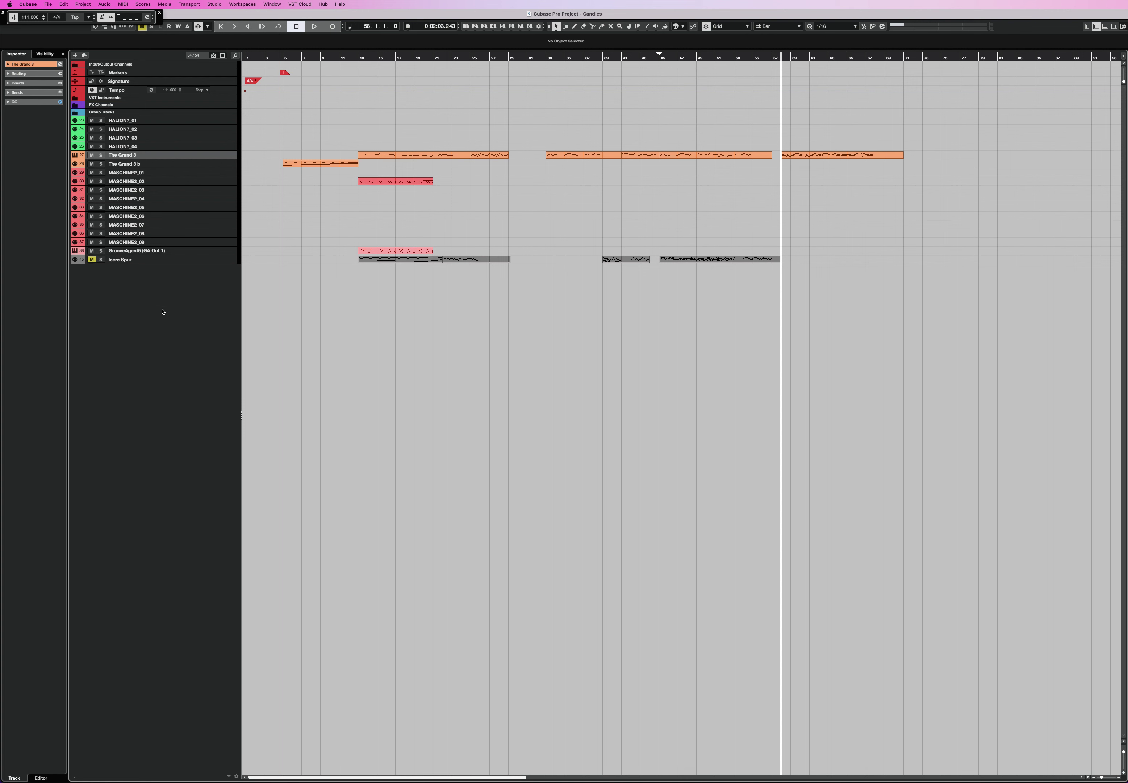
key("F3")
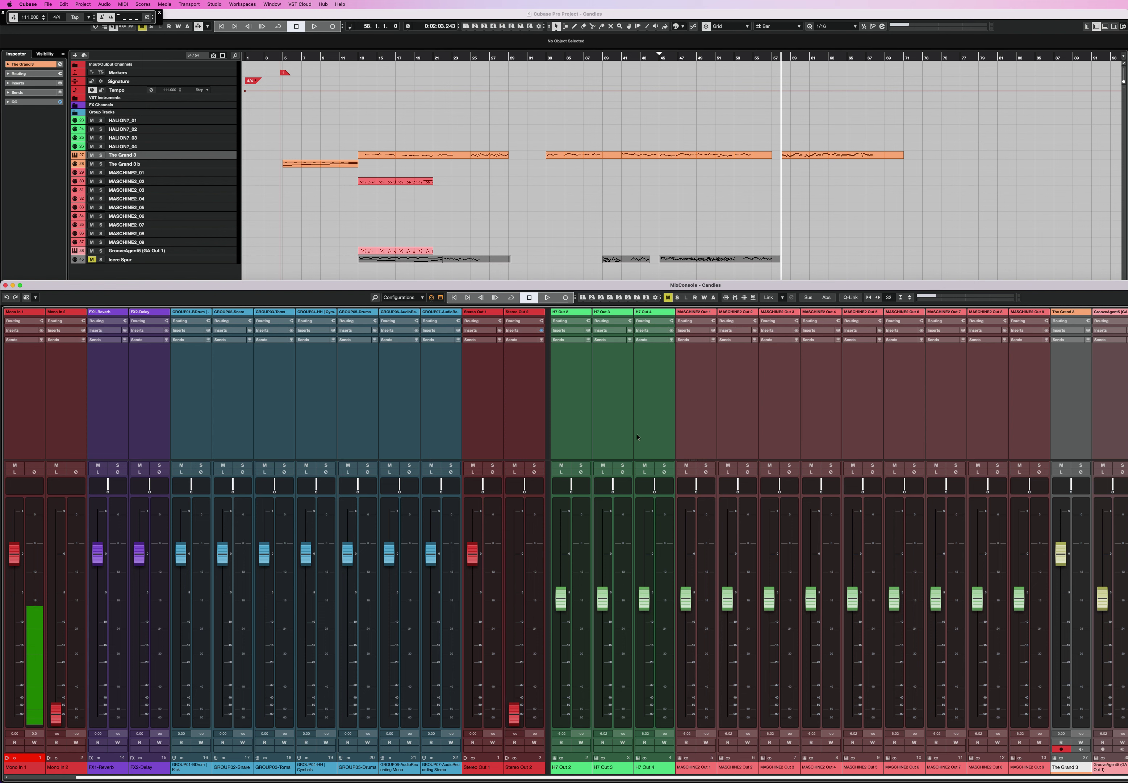
left_click(566, 405)
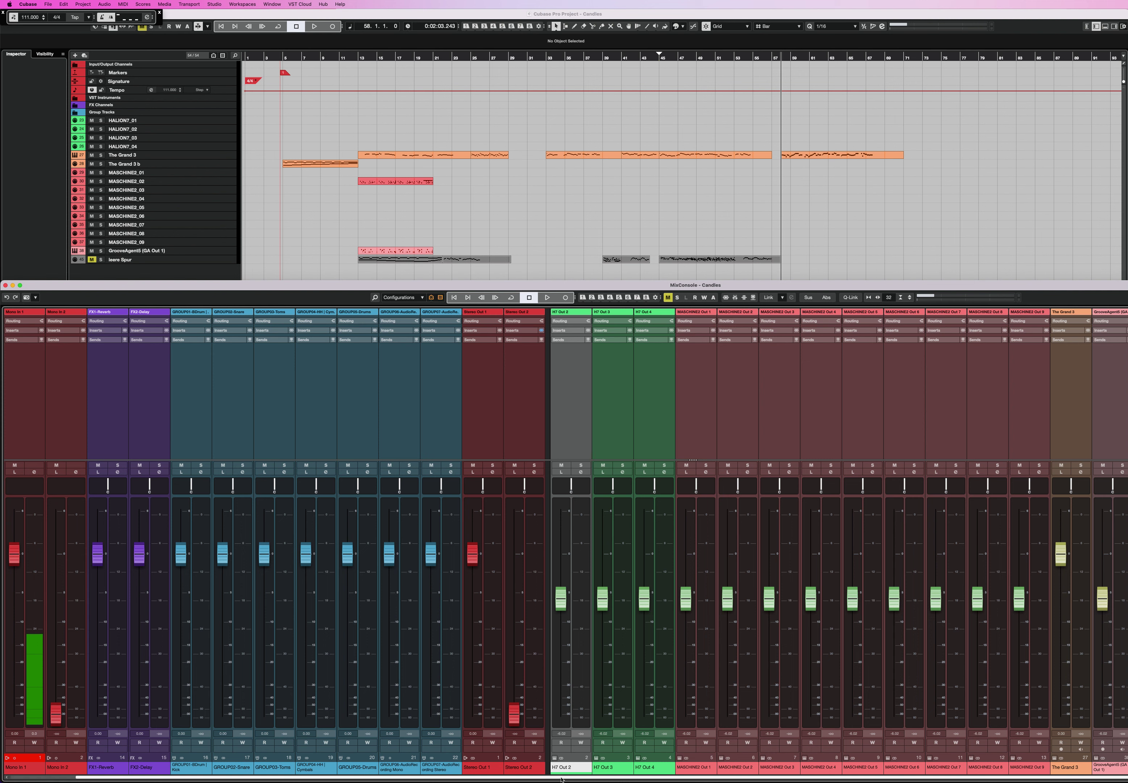
left_click(565, 732)
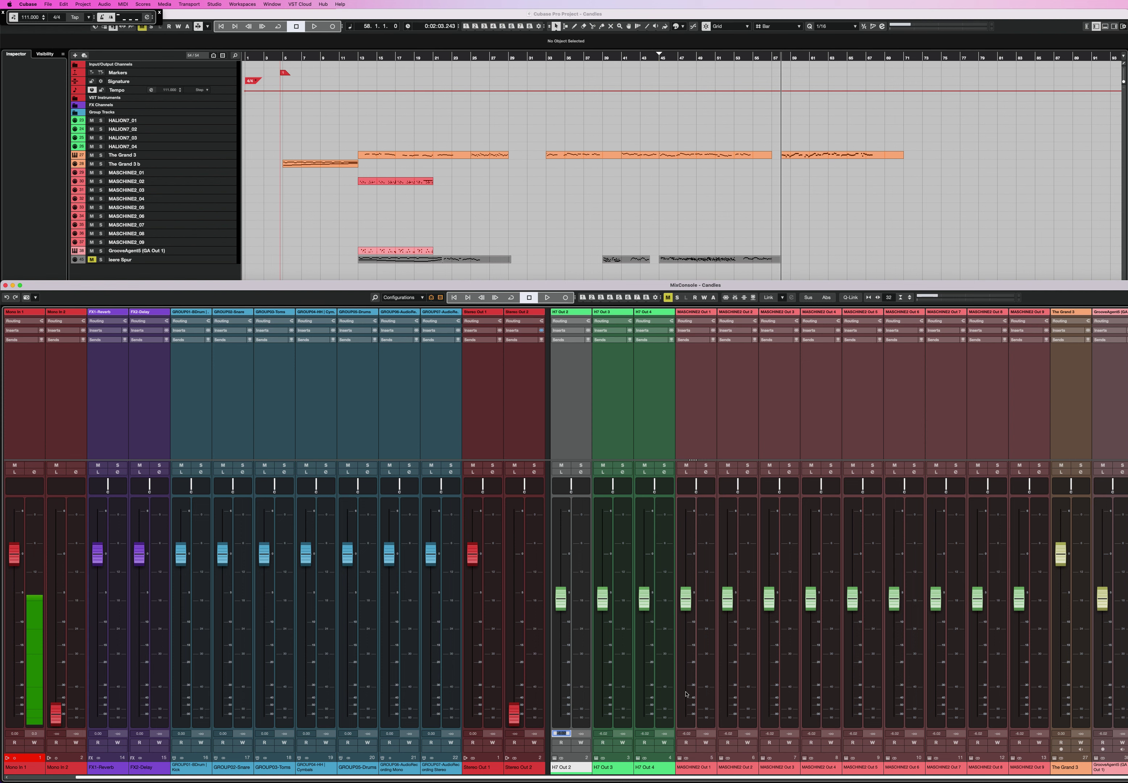
type("-12")
key("Return")
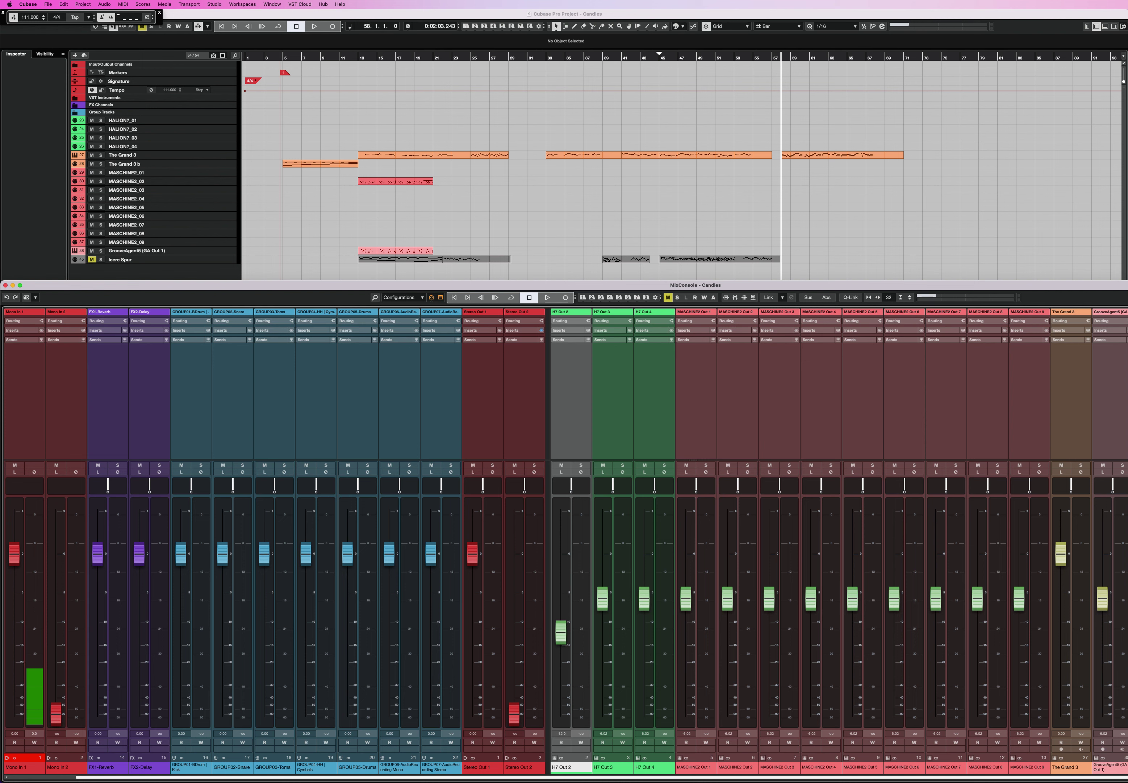
Step: Set the H7 Out 2 channel's level to -6.02 dB and close the MixConsole
left_click(562, 733)
type("-6.02")
key("Return")
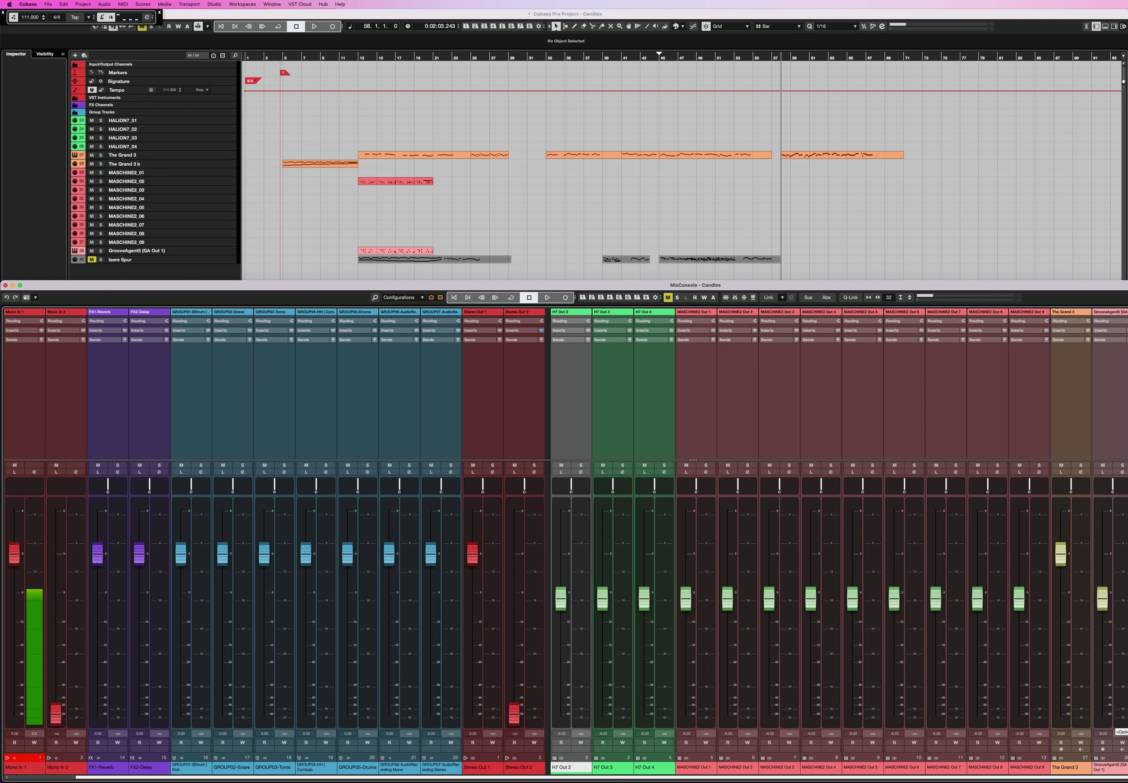
key("F3")
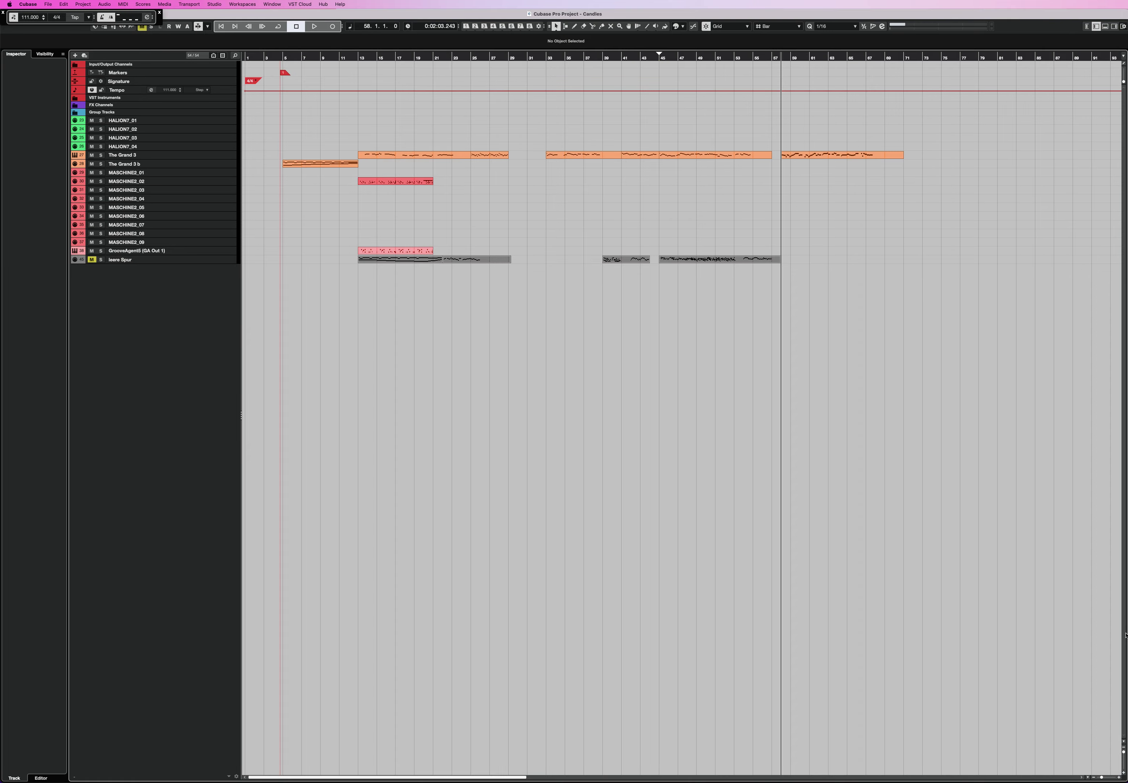
Step: Show the MixConsole below the project view to look at the channel levels and hide it again
key("alt+F3")
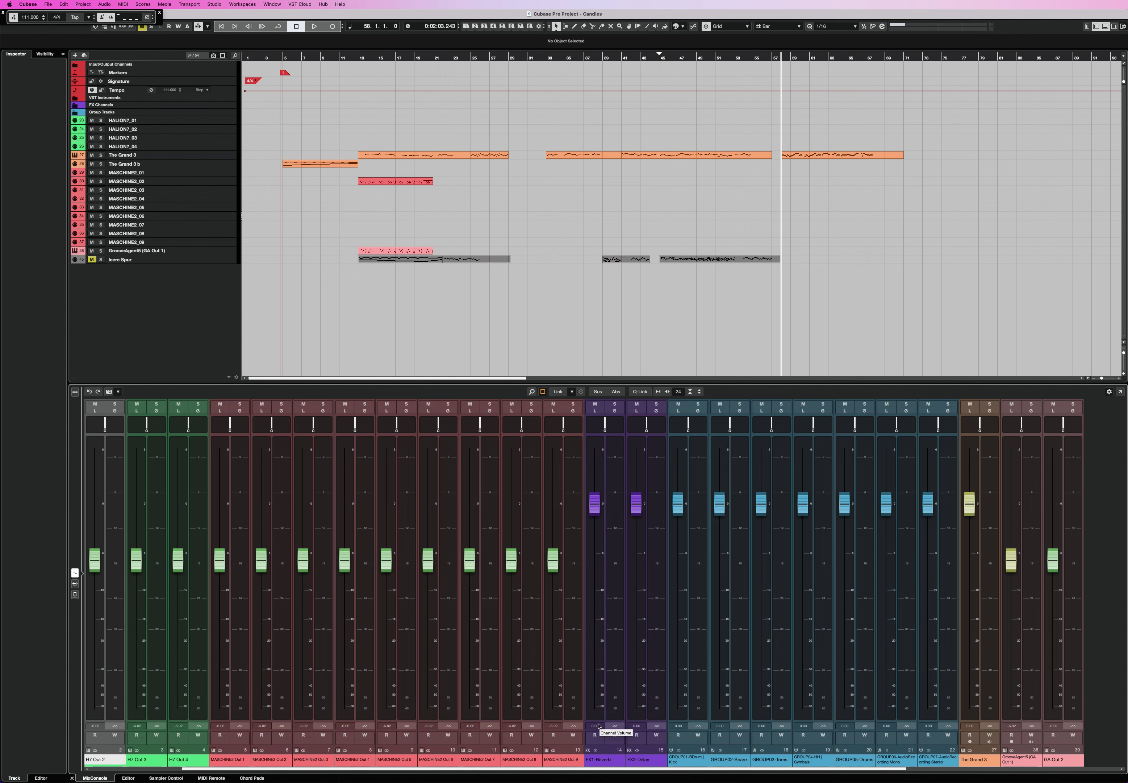
key("super+alt+e")
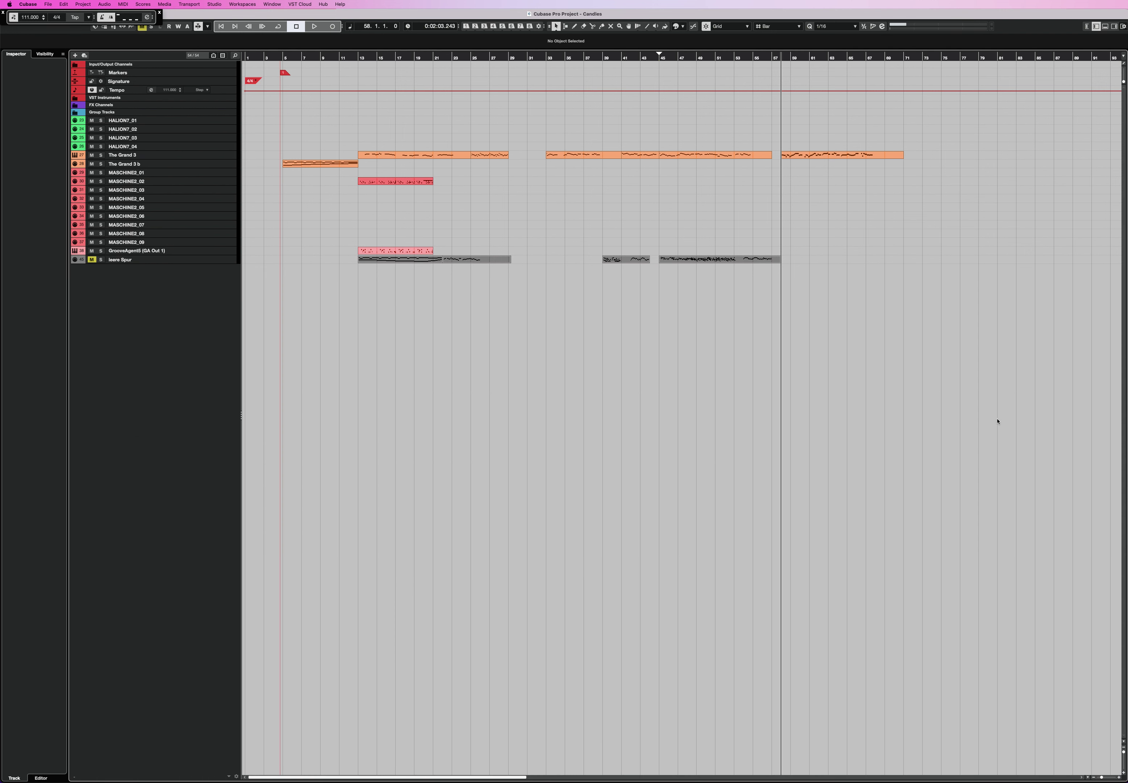
Step: Display the VST instruments rack and examine the activated outputs of HALion 7 and Maschine 2
key("super+alt+r")
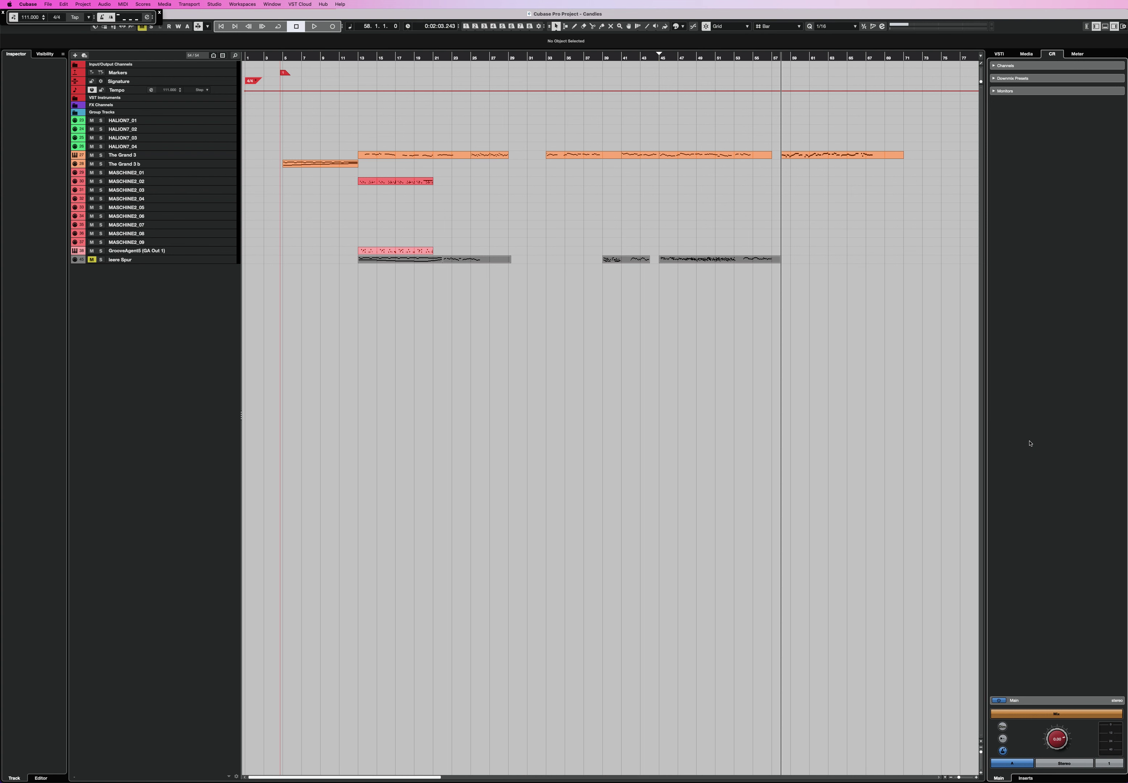
left_click(997, 54)
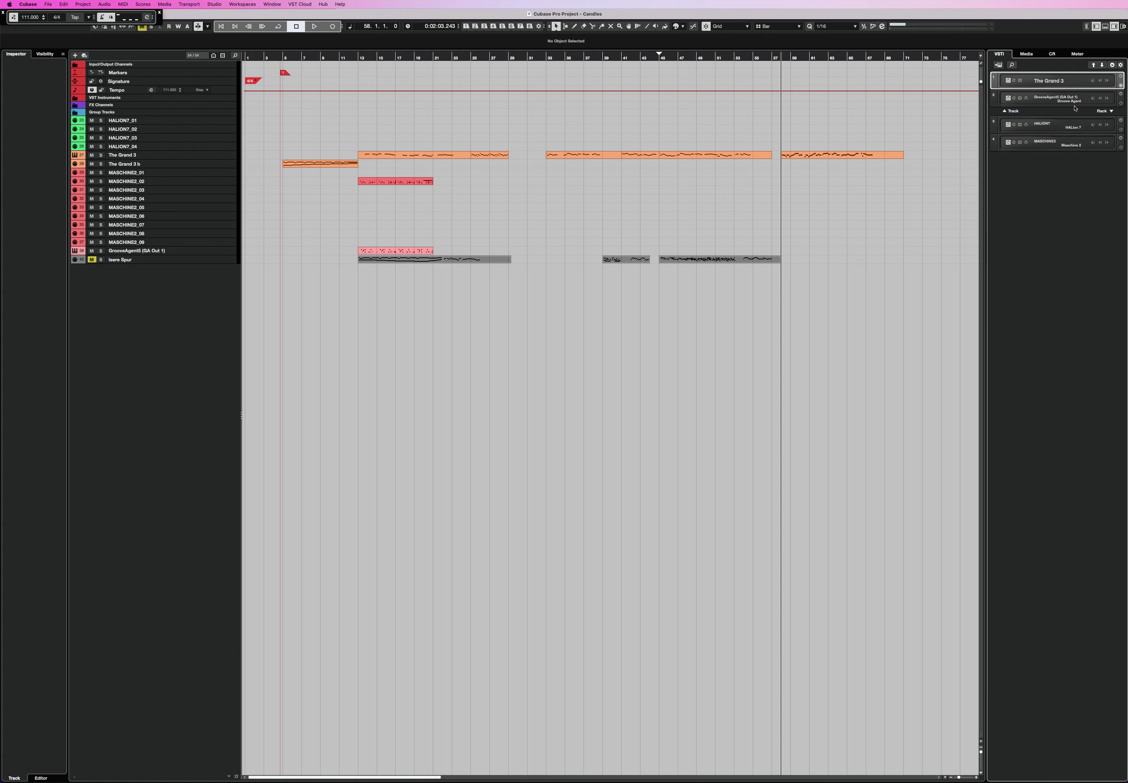
left_click(1108, 125)
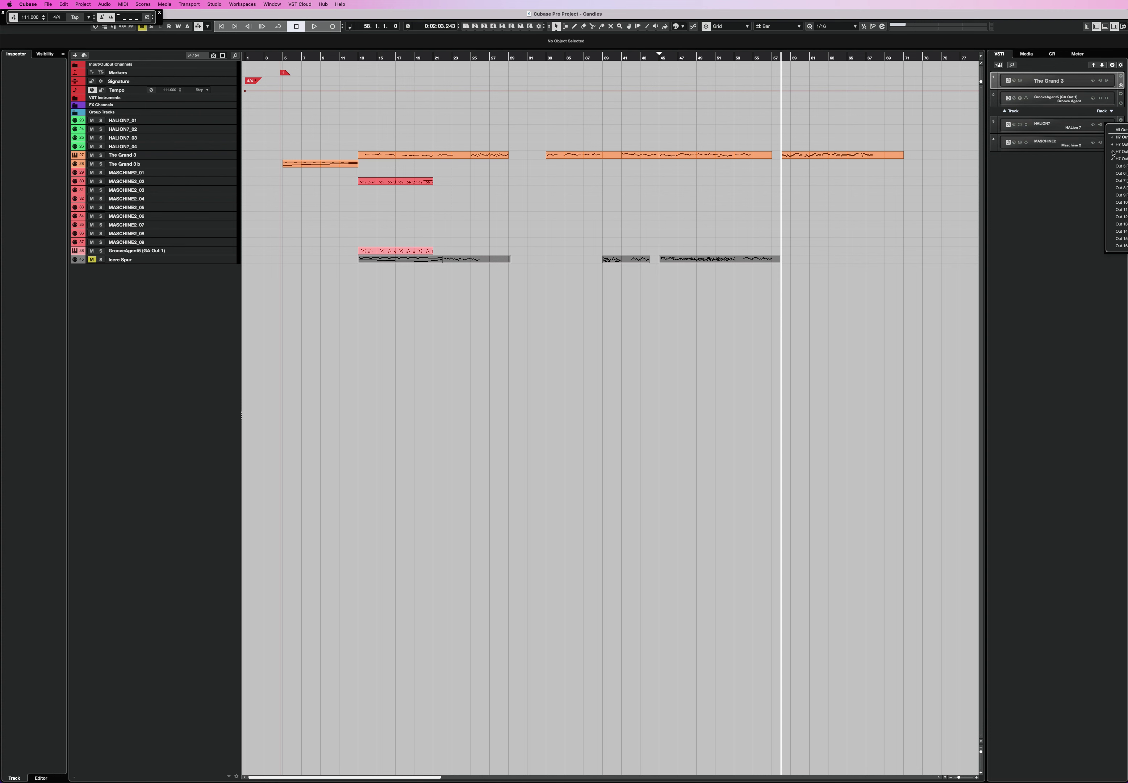
left_click(1088, 164)
left_click(1109, 144)
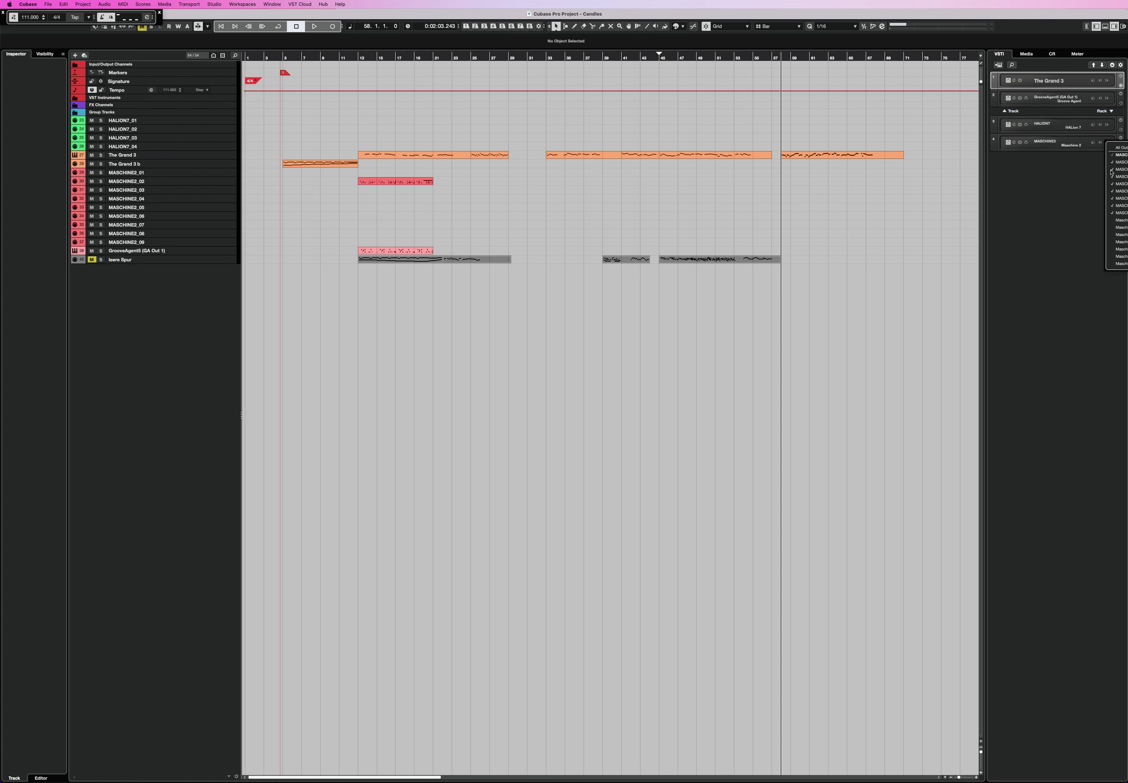
left_click(1086, 185)
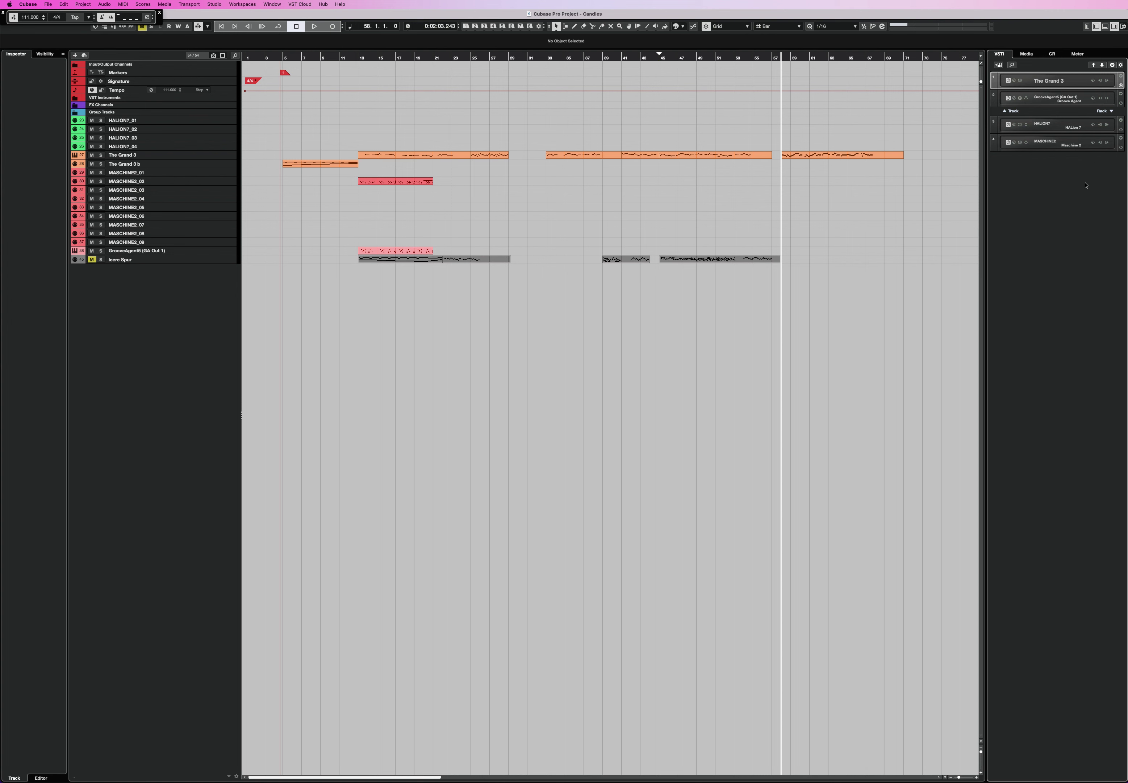
Step: Review HALion 7's list of activated outputs again and hide the VST instruments rack
left_click(1110, 125)
left_click(1069, 182)
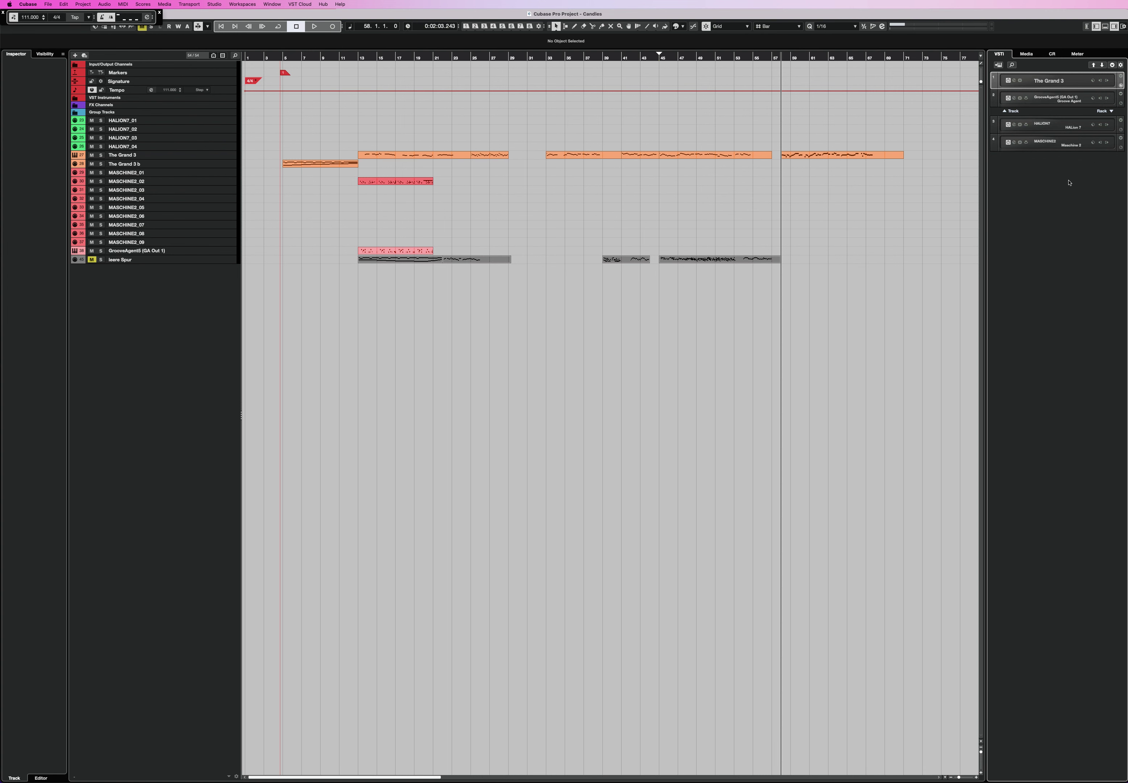
left_click(1108, 128)
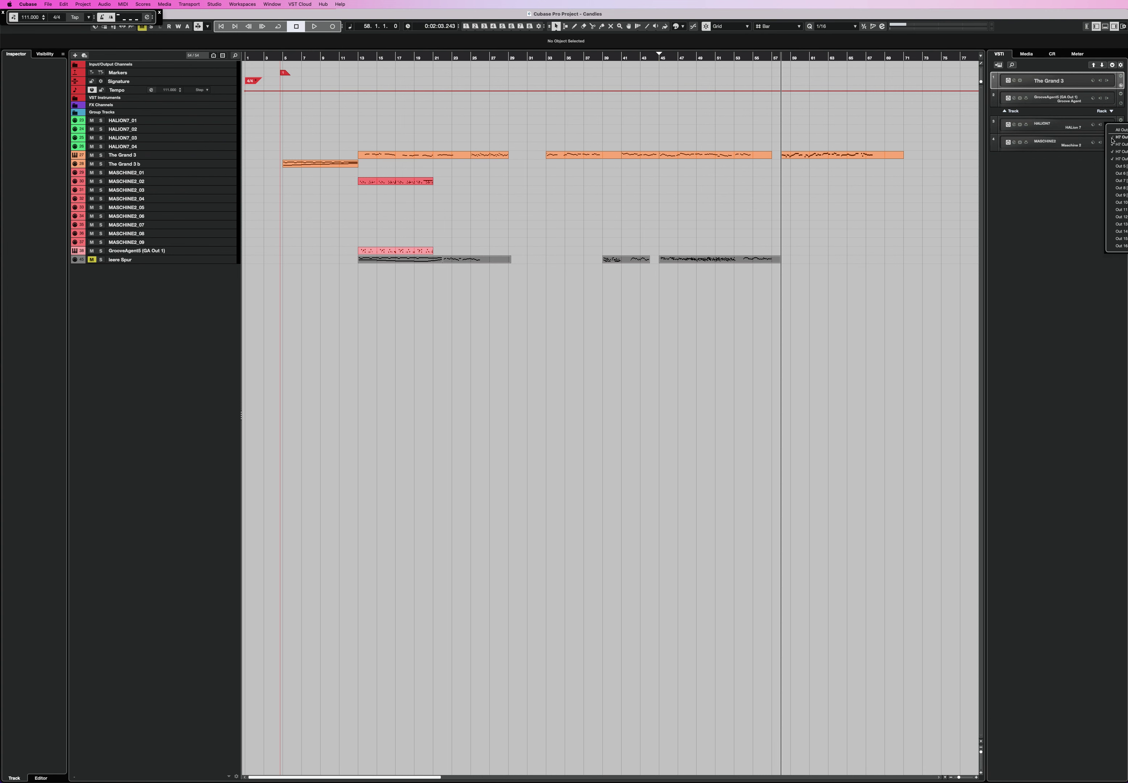
left_click(1114, 159)
left_click(1080, 164)
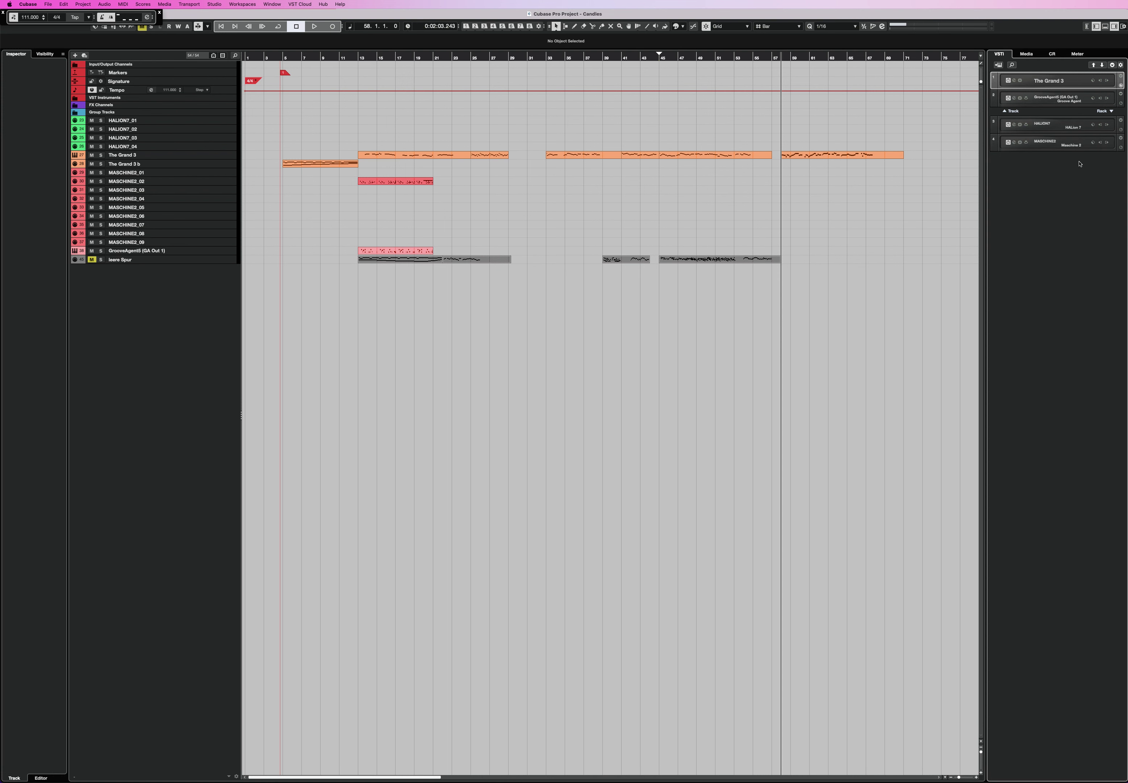
left_click(1108, 127)
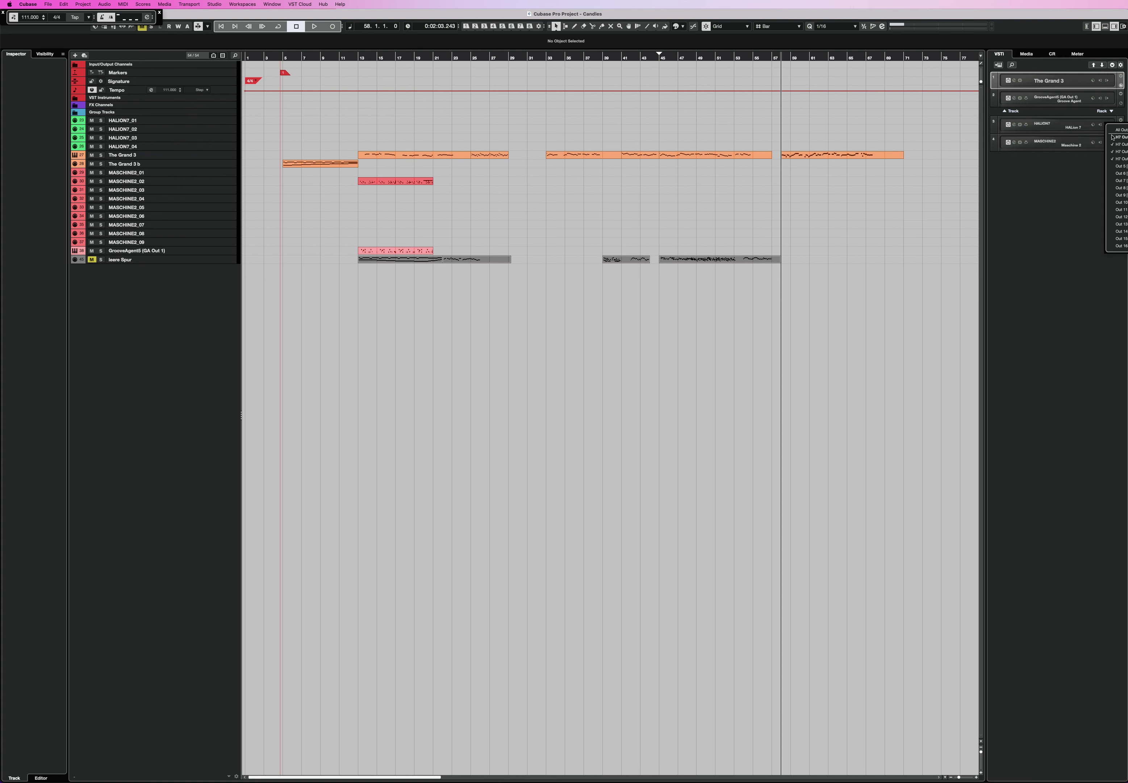
left_click(1086, 162)
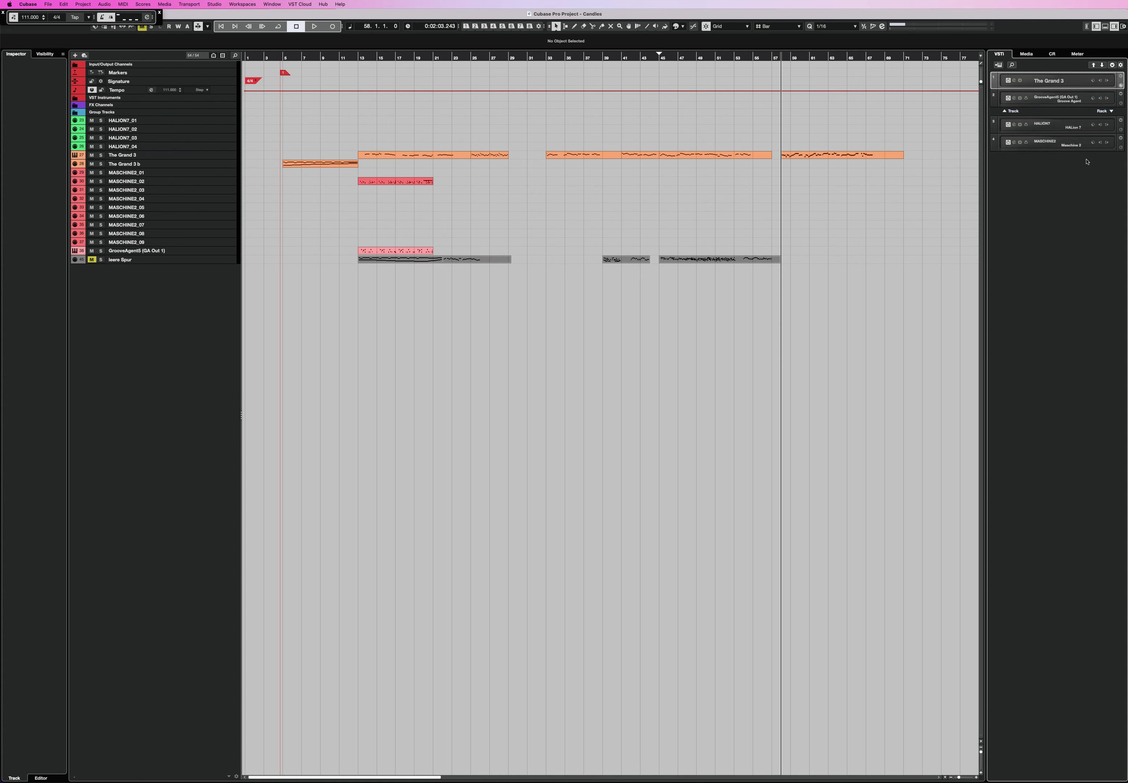
left_click(1108, 126)
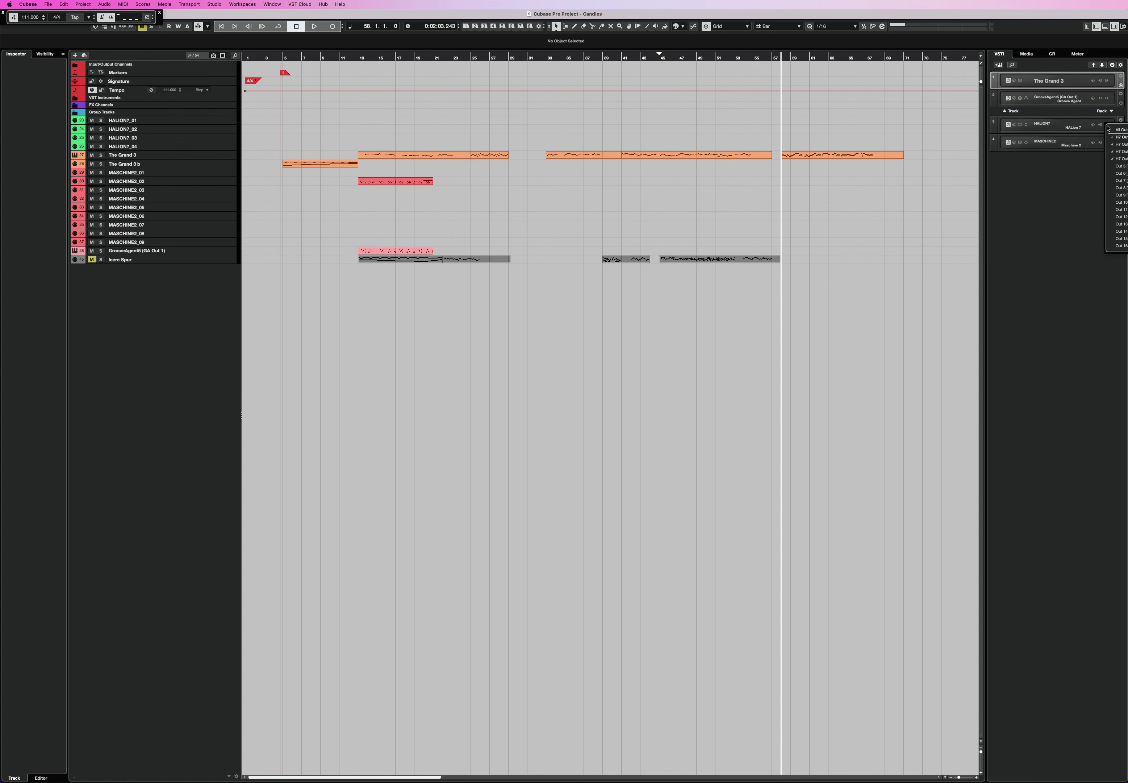
left_click(1061, 190)
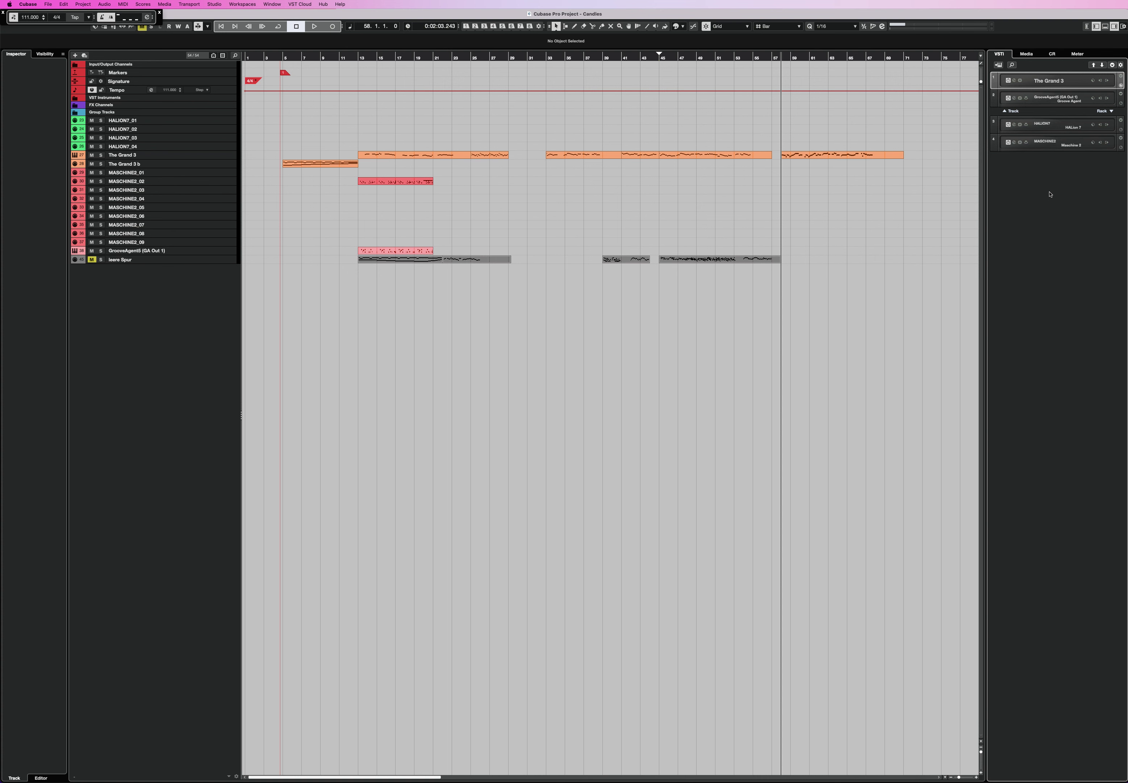
key("super+alt+r")
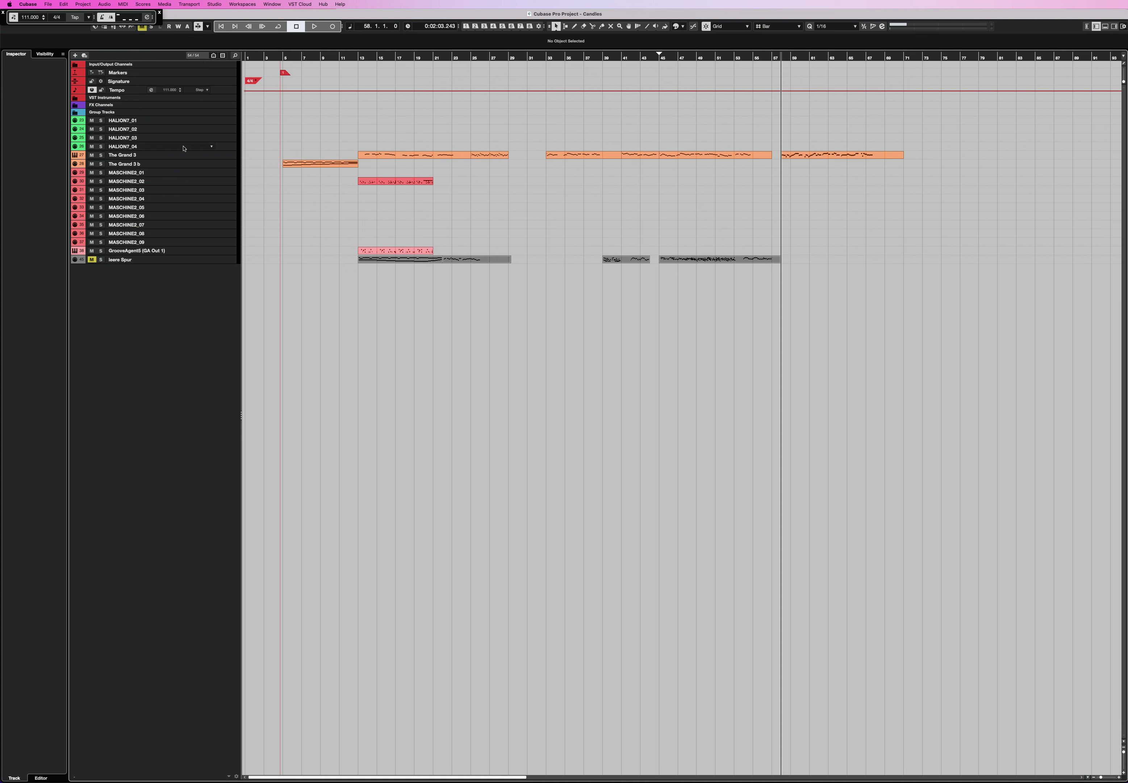
Step: Add an instrument track using Retrologue below the GrooveAgent5 track
left_click(152, 252)
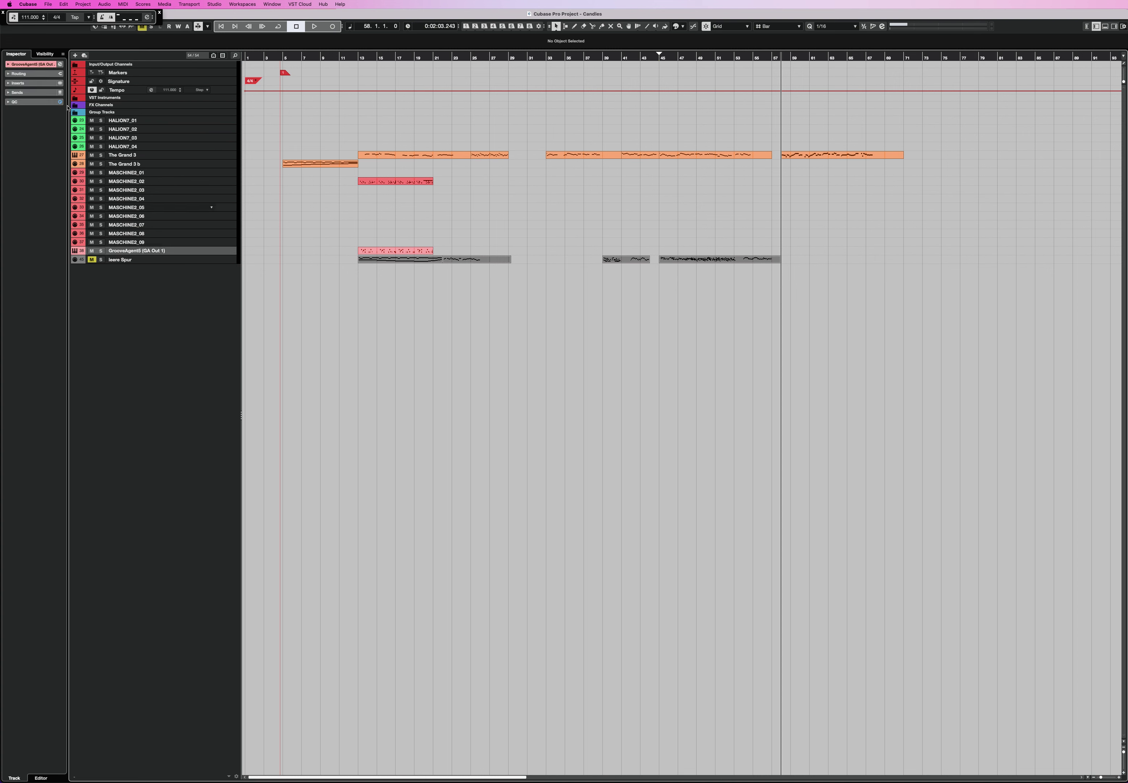
right_click(171, 253)
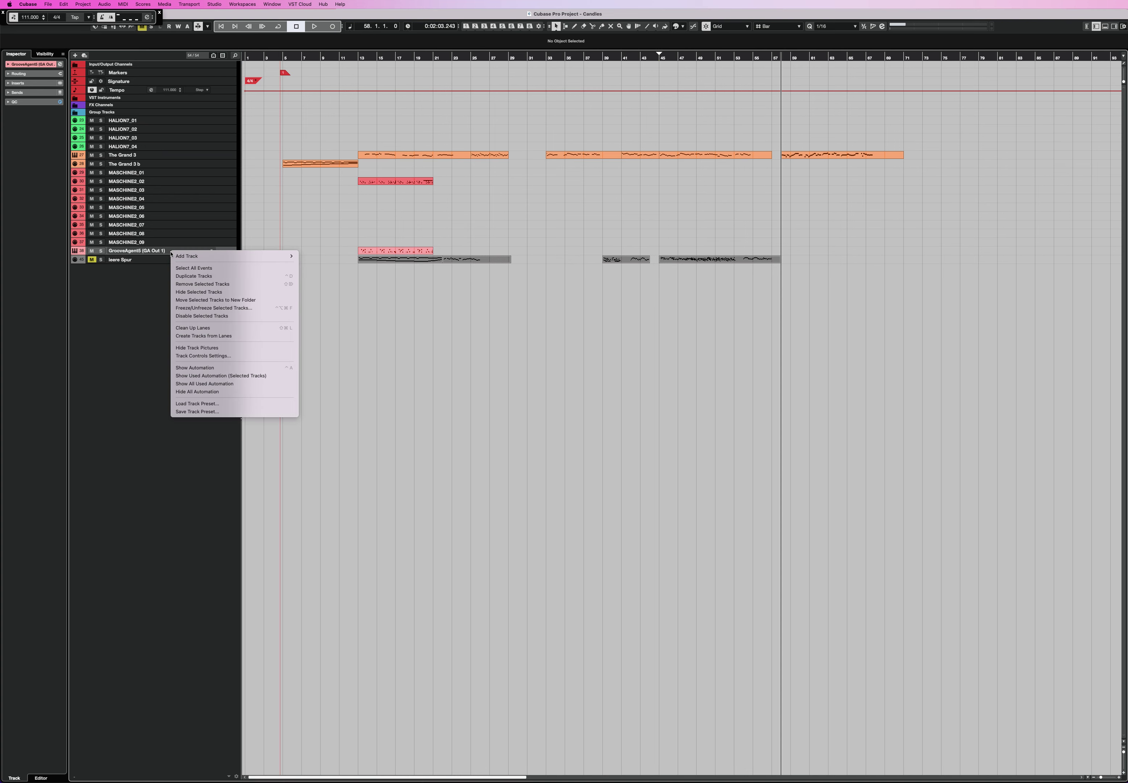
mouse_move(276, 256)
left_click(352, 266)
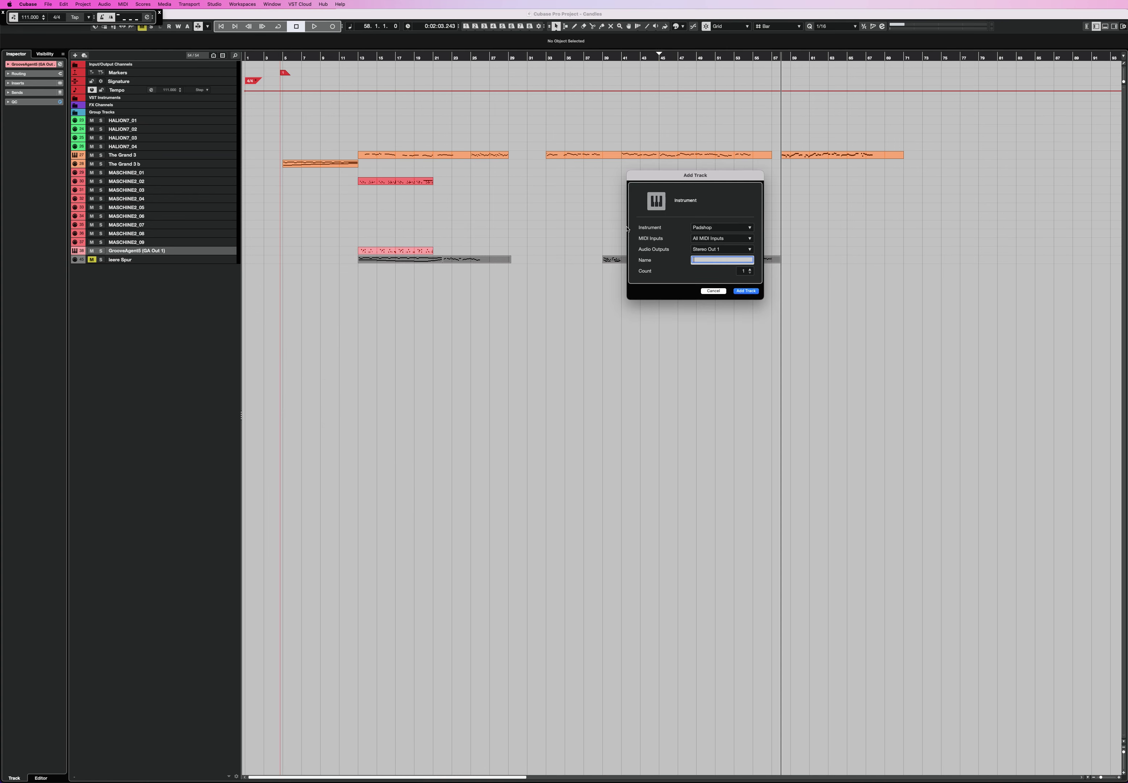
left_click(724, 229)
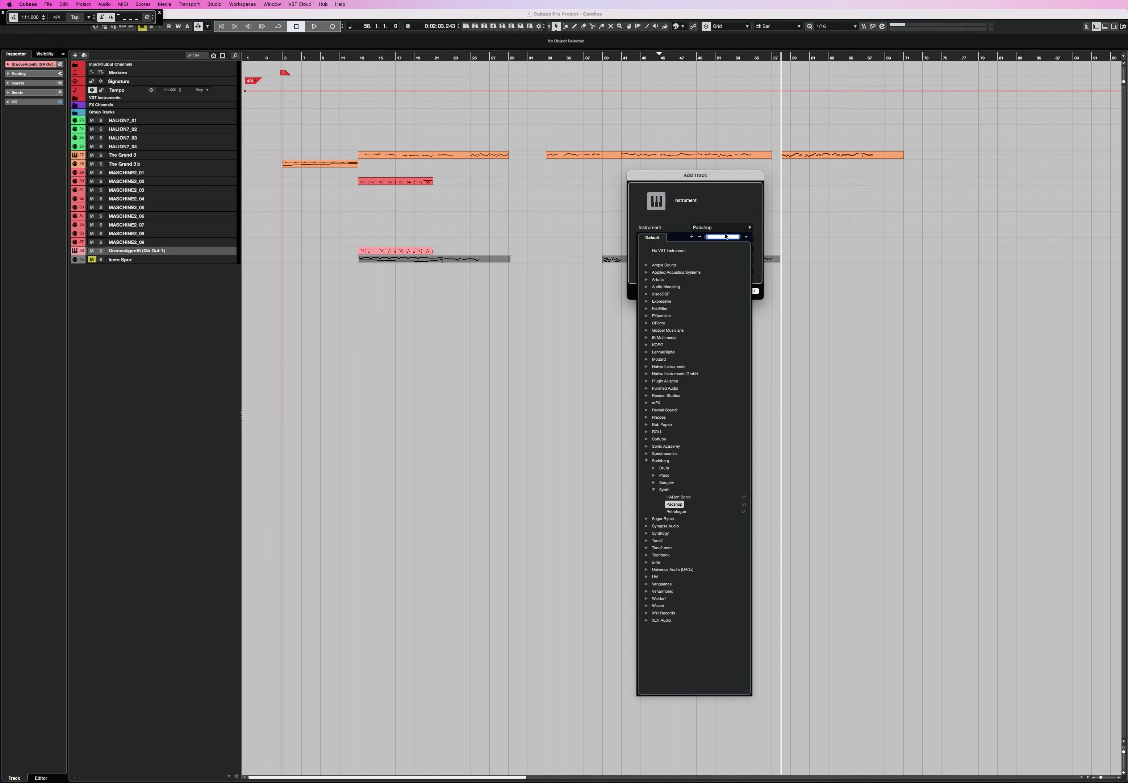
left_click(676, 512)
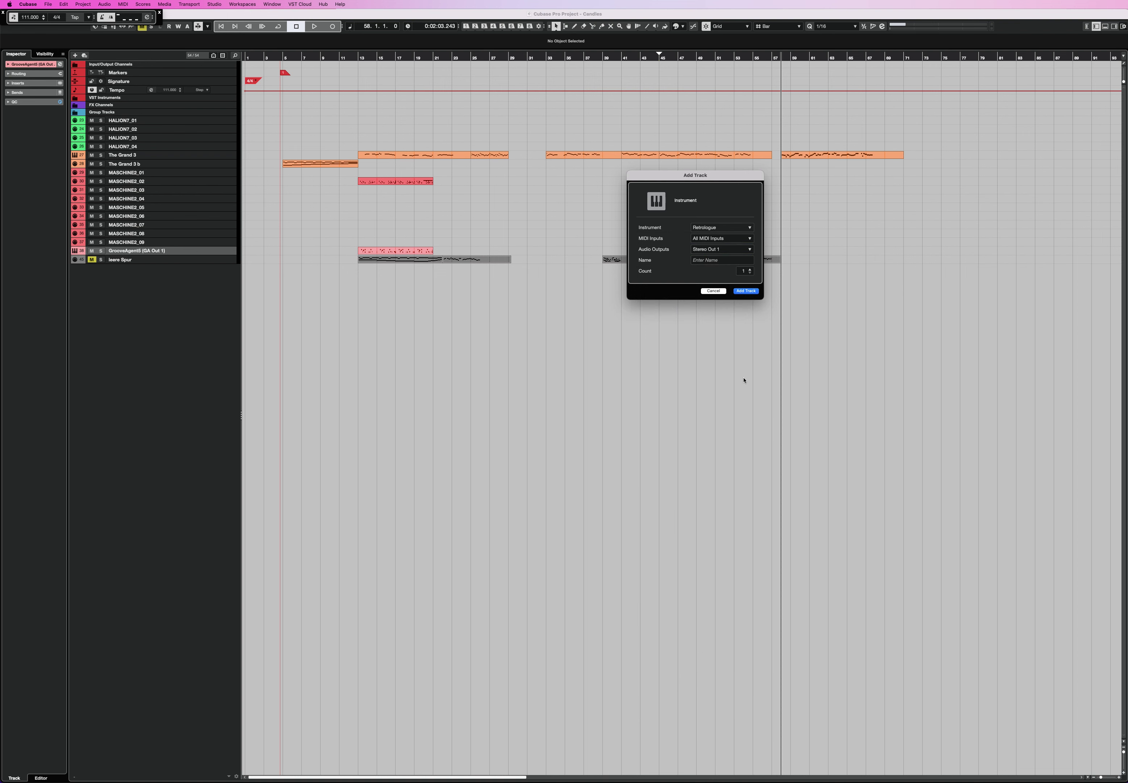
left_click(749, 291)
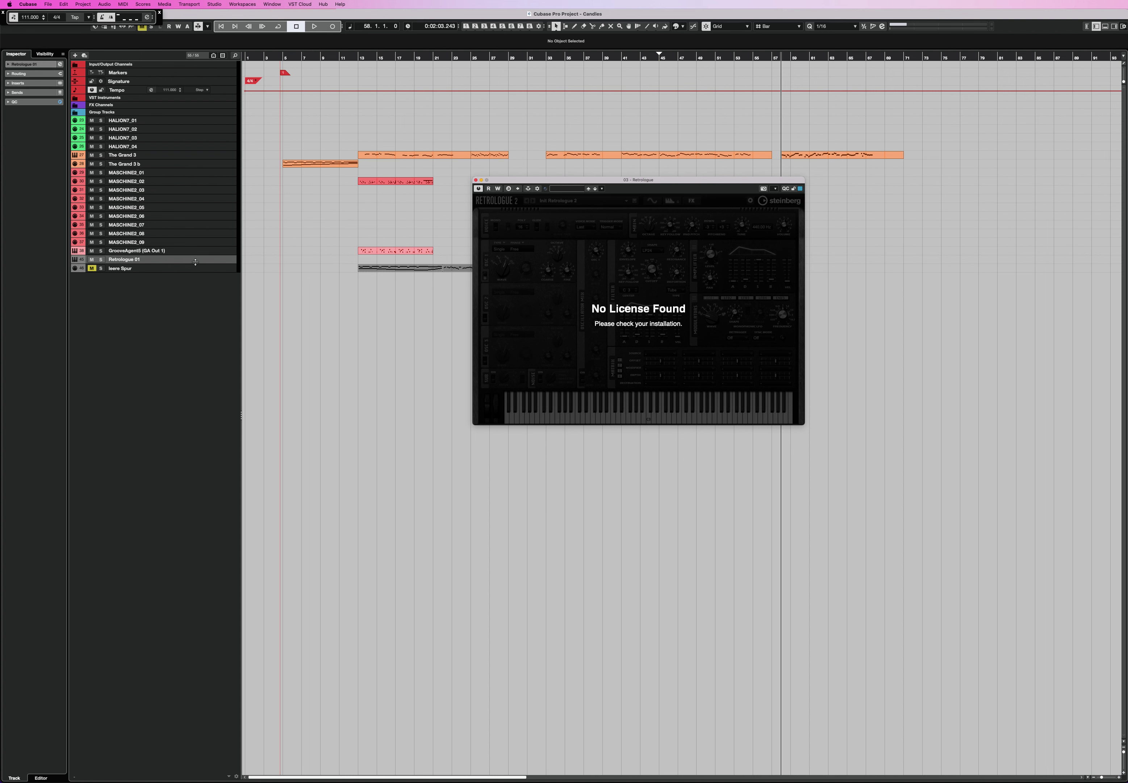
Step: Expand the Inserts, Routing and basic track settings sections in the Inspector for the Retrologue track
left_click(30, 83)
left_click(23, 74)
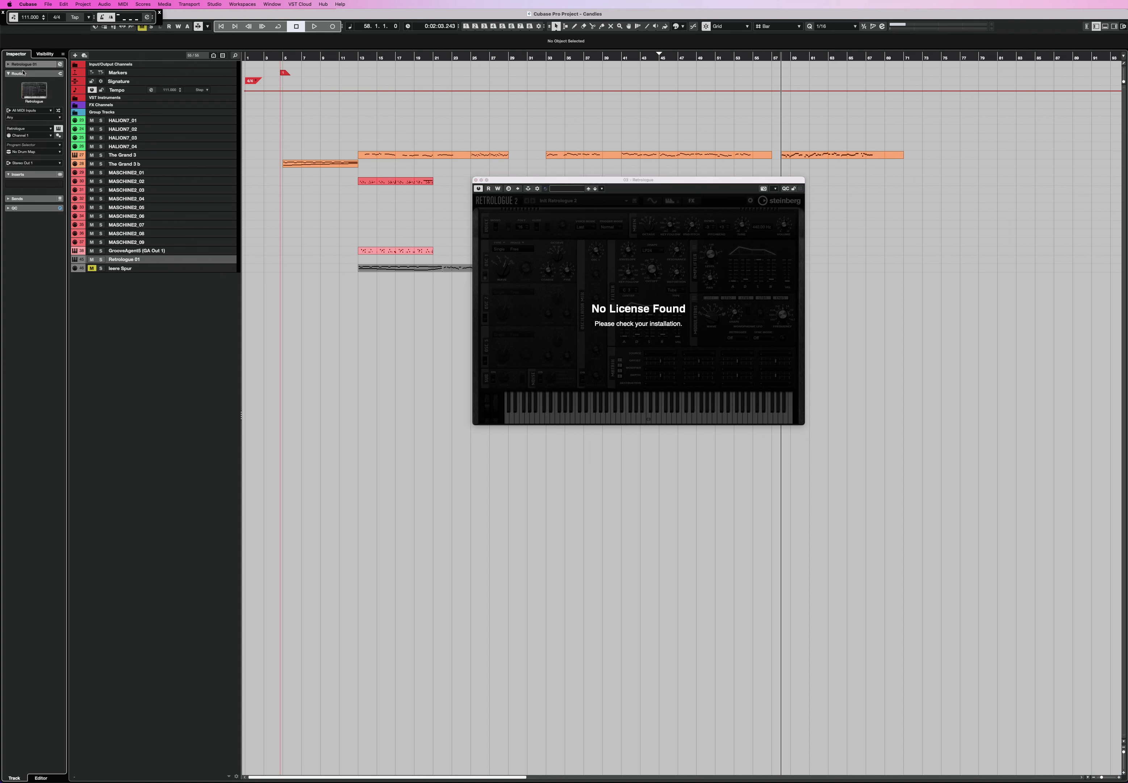
left_click(23, 65)
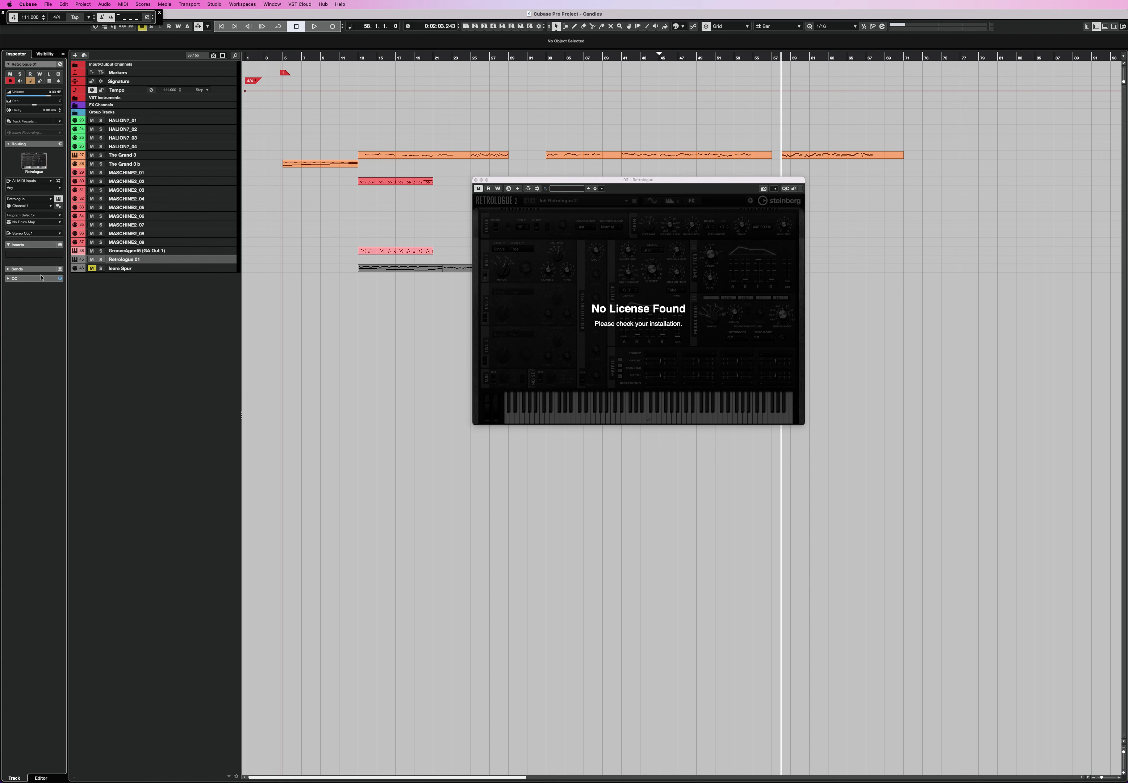
Step: Load Vintage Open Deck into the Retrologue track's first insert slot and close the Retrologue plug-in window
left_click(33, 254)
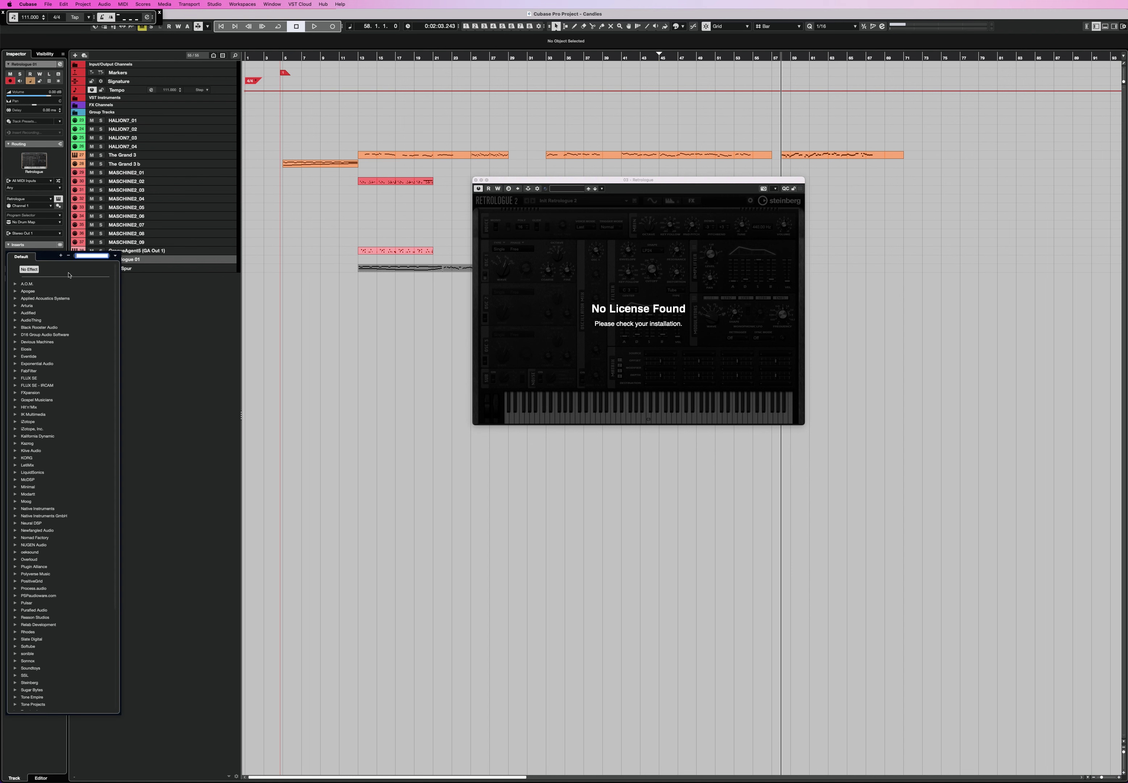
type("deck")
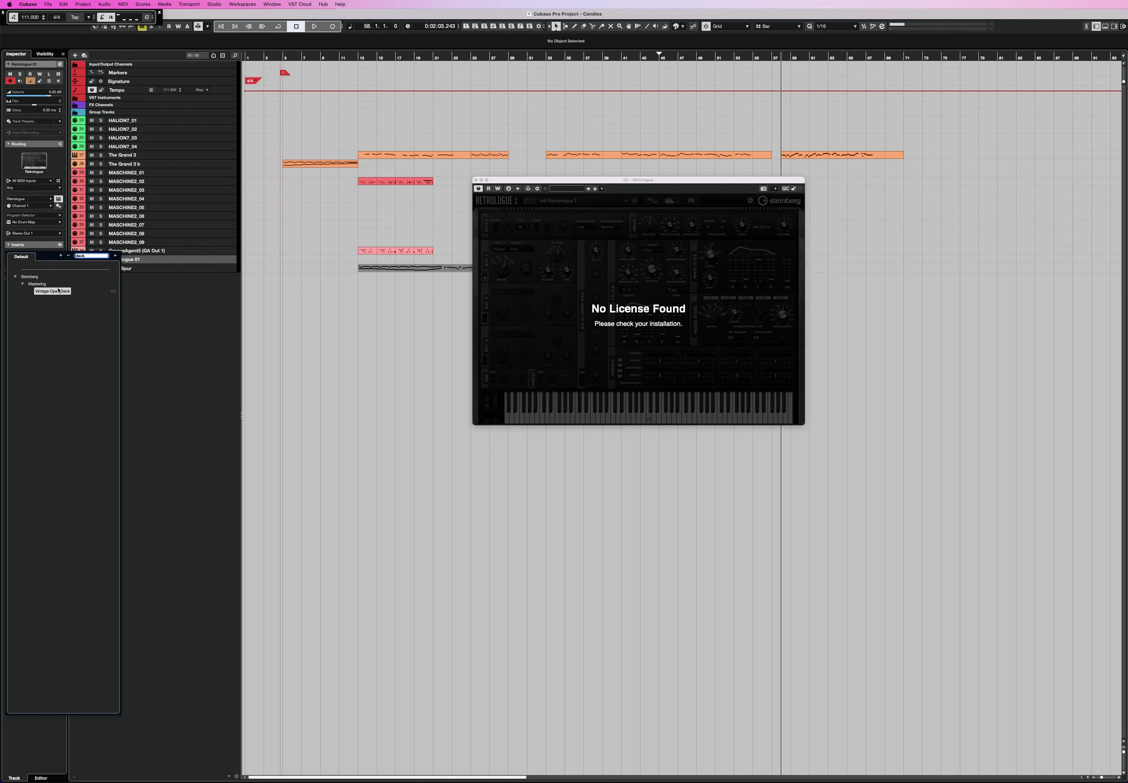
left_click(60, 292)
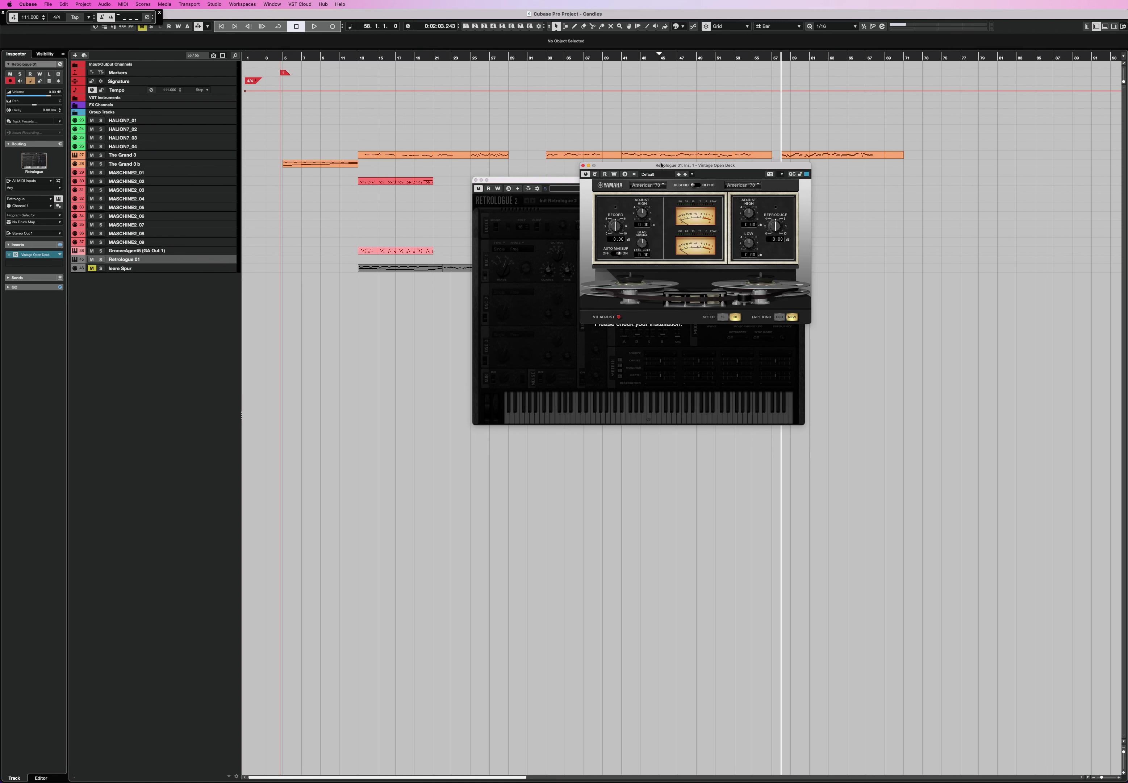
left_click_drag(662, 167, 549, 223)
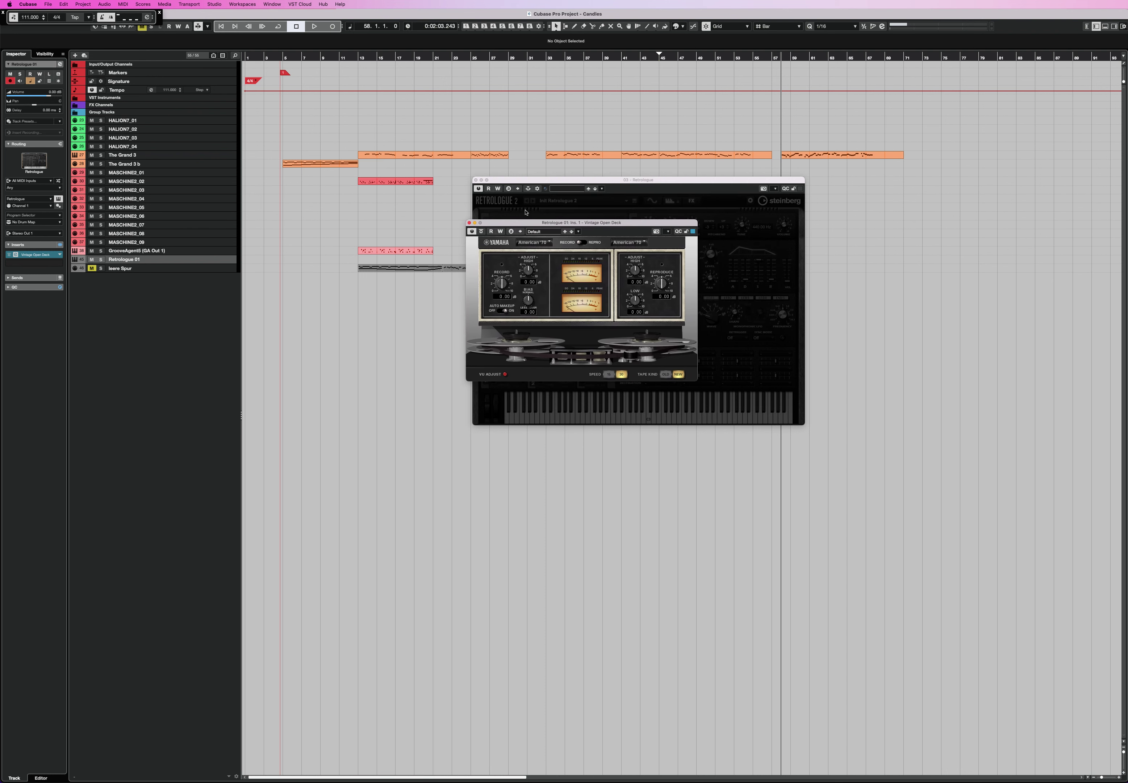
left_click(476, 180)
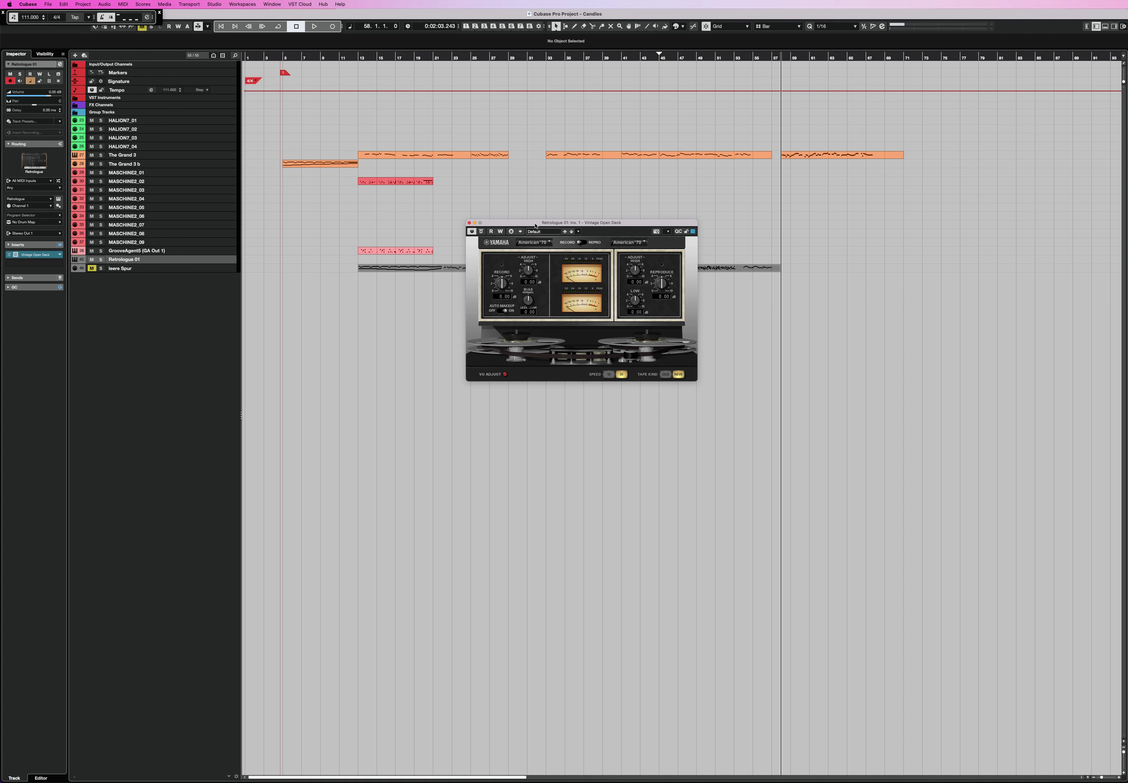
Step: Reposition the Vintage Open Deck window, switch its speed and tape kind to the alternative options, and close it
left_click_drag(536, 225, 539, 210)
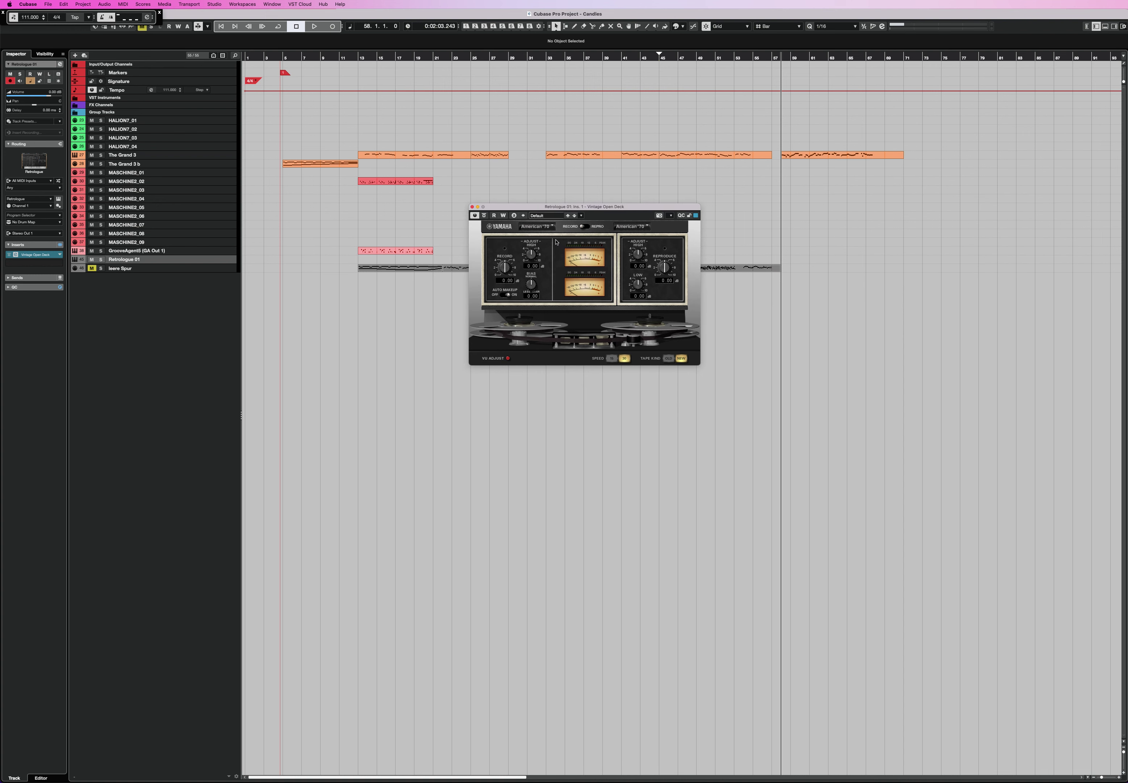
left_click_drag(578, 208, 579, 270)
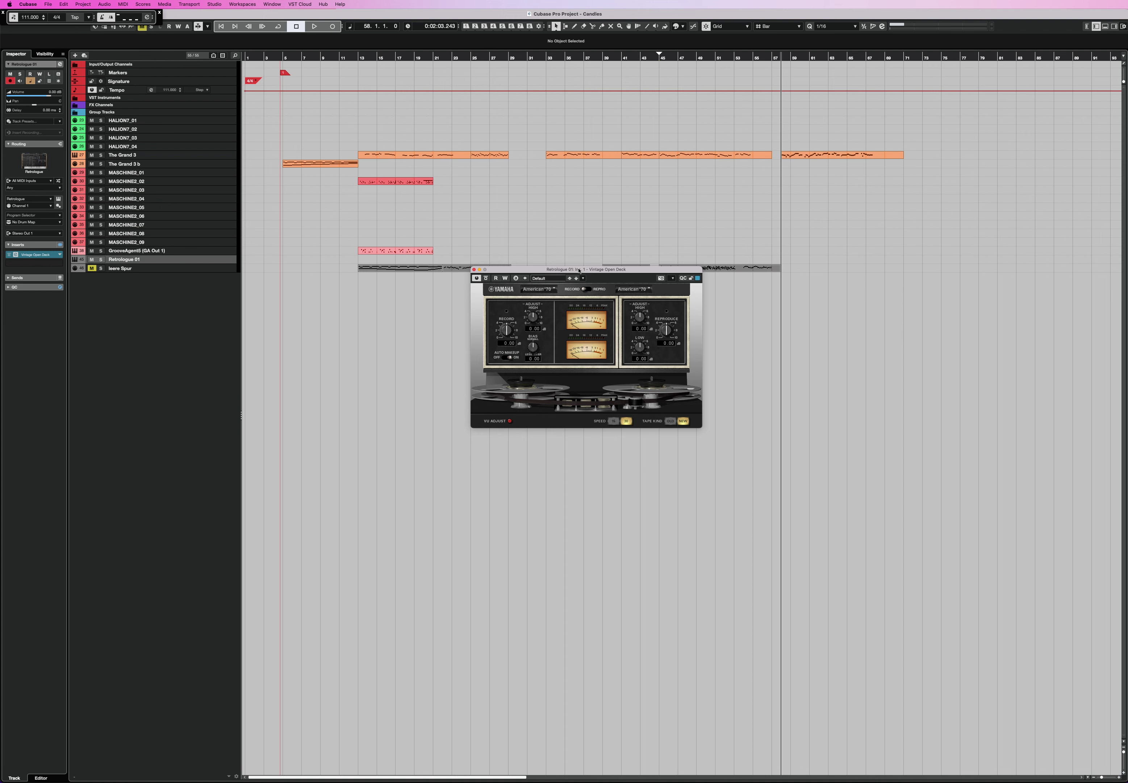
left_click_drag(578, 270, 556, 279)
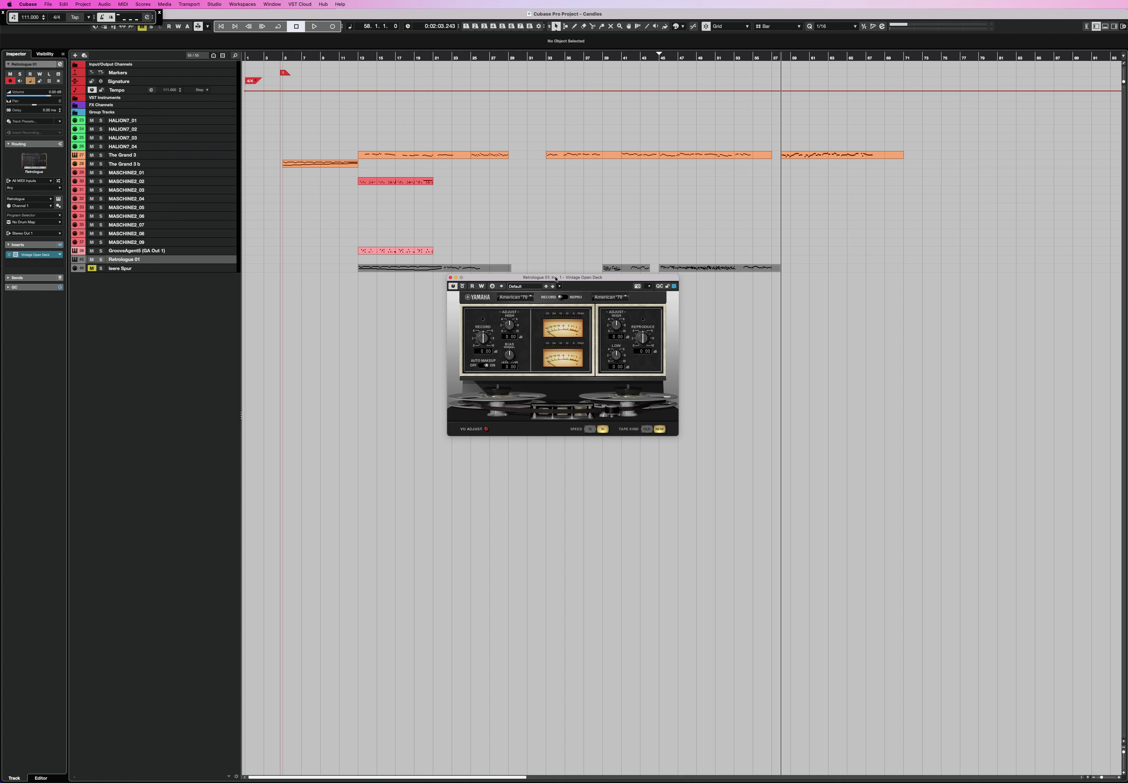
left_click_drag(556, 279, 550, 280)
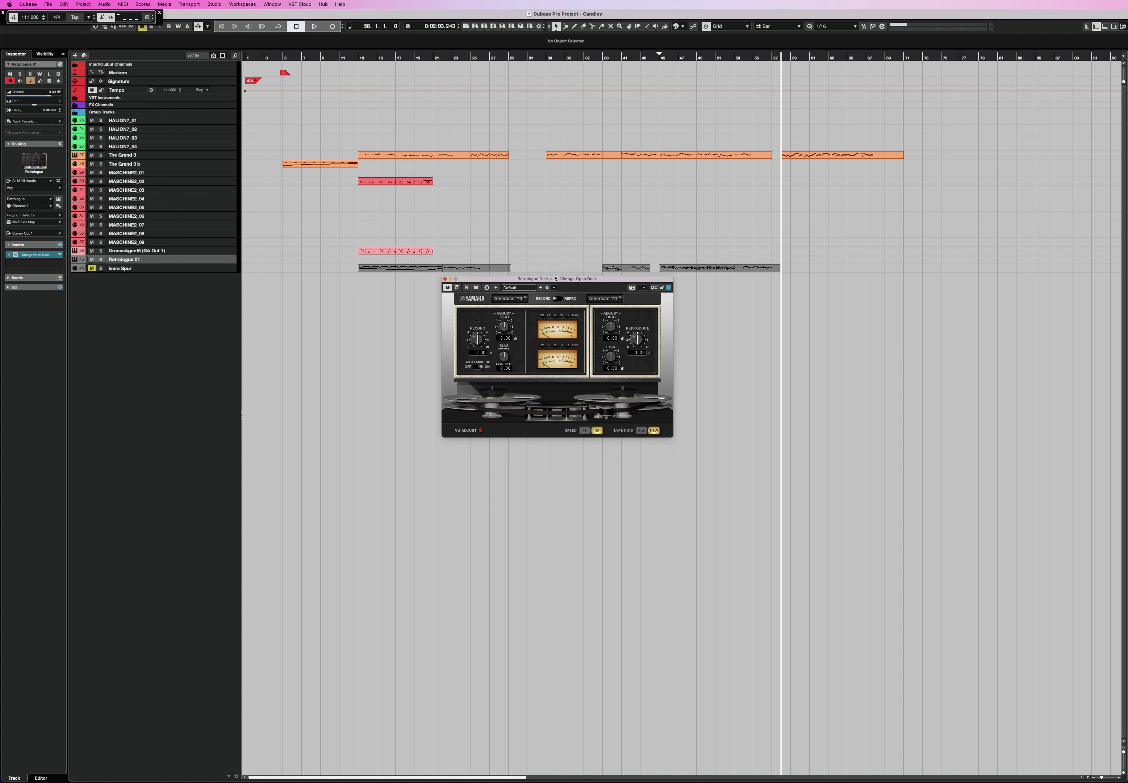
left_click(584, 433)
left_click(641, 430)
left_click(445, 278)
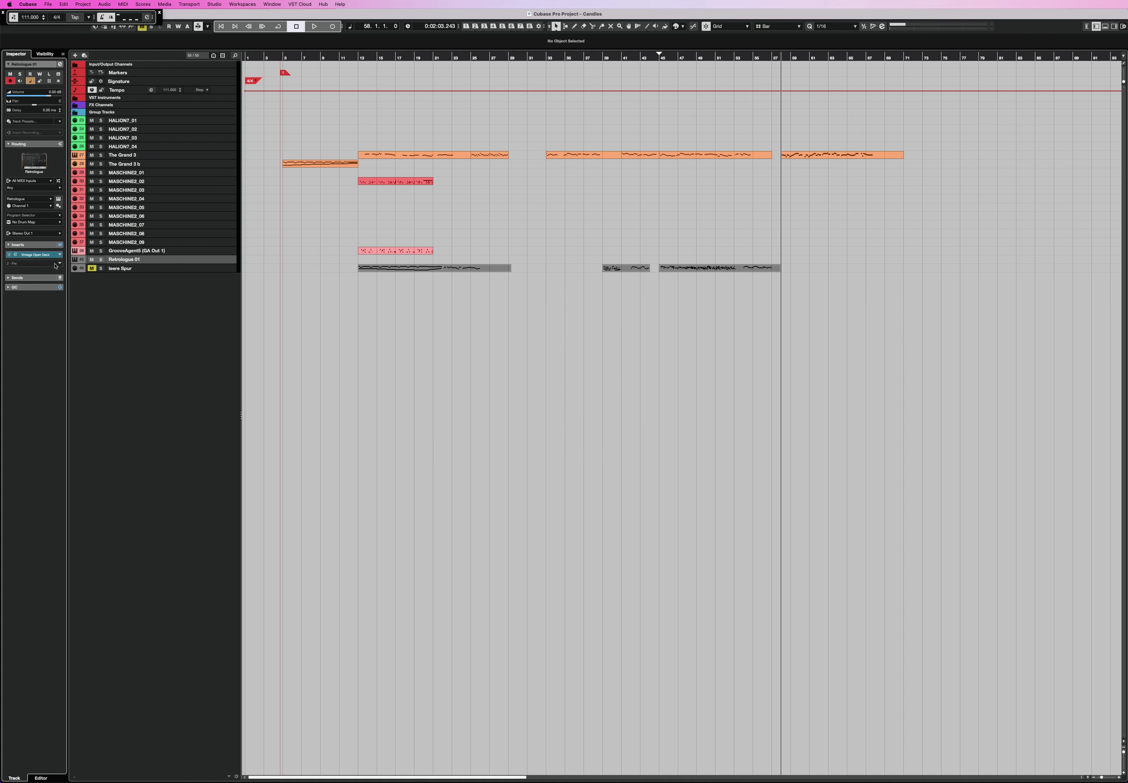
Step: Remove the Retrologue instrument track from the project
right_click(137, 261)
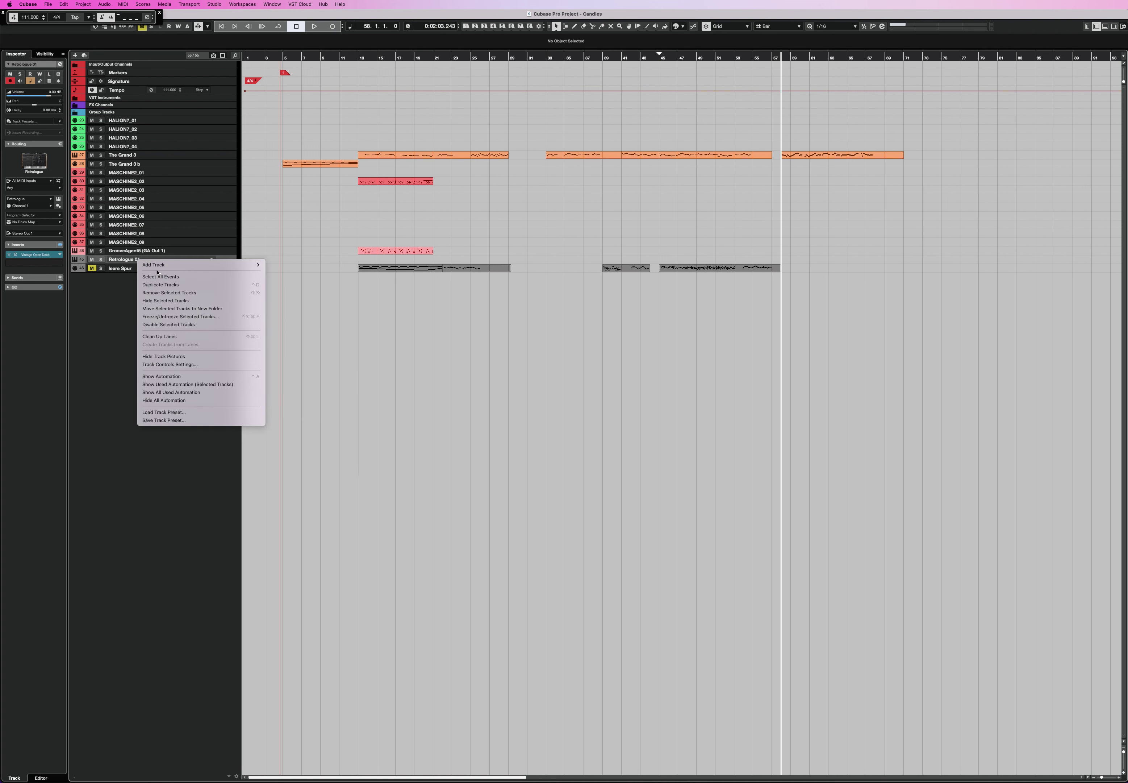
left_click(66, 400)
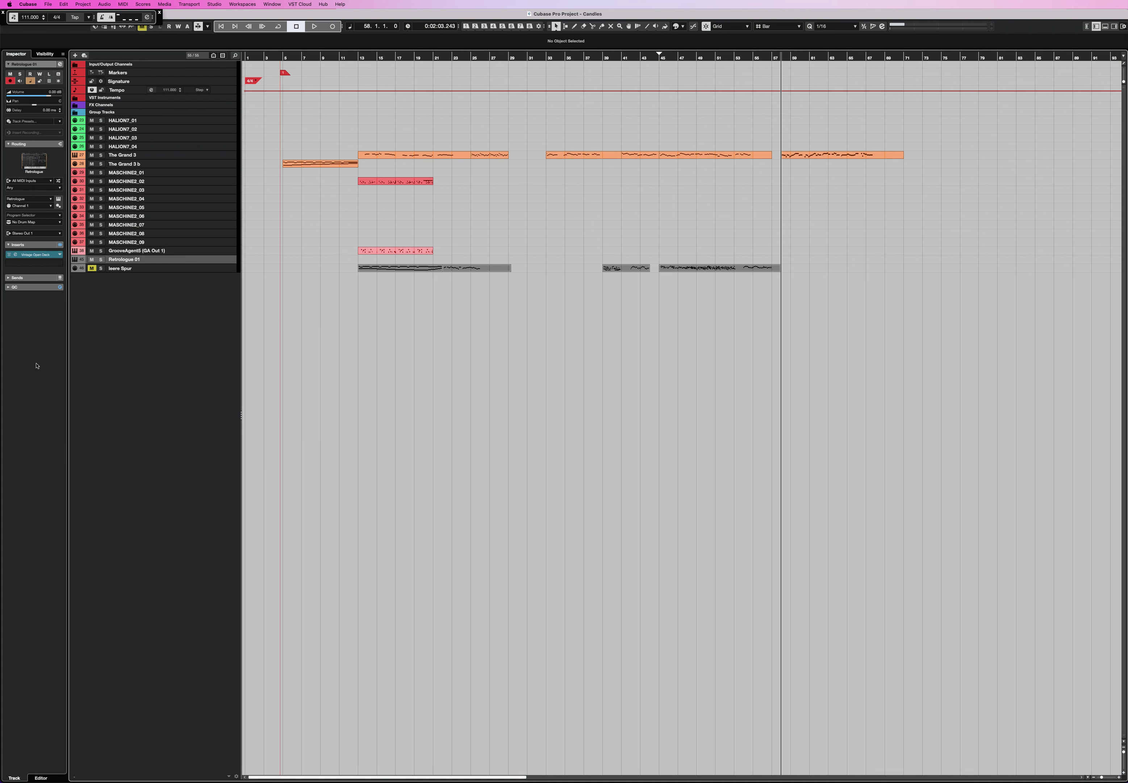
right_click(130, 259)
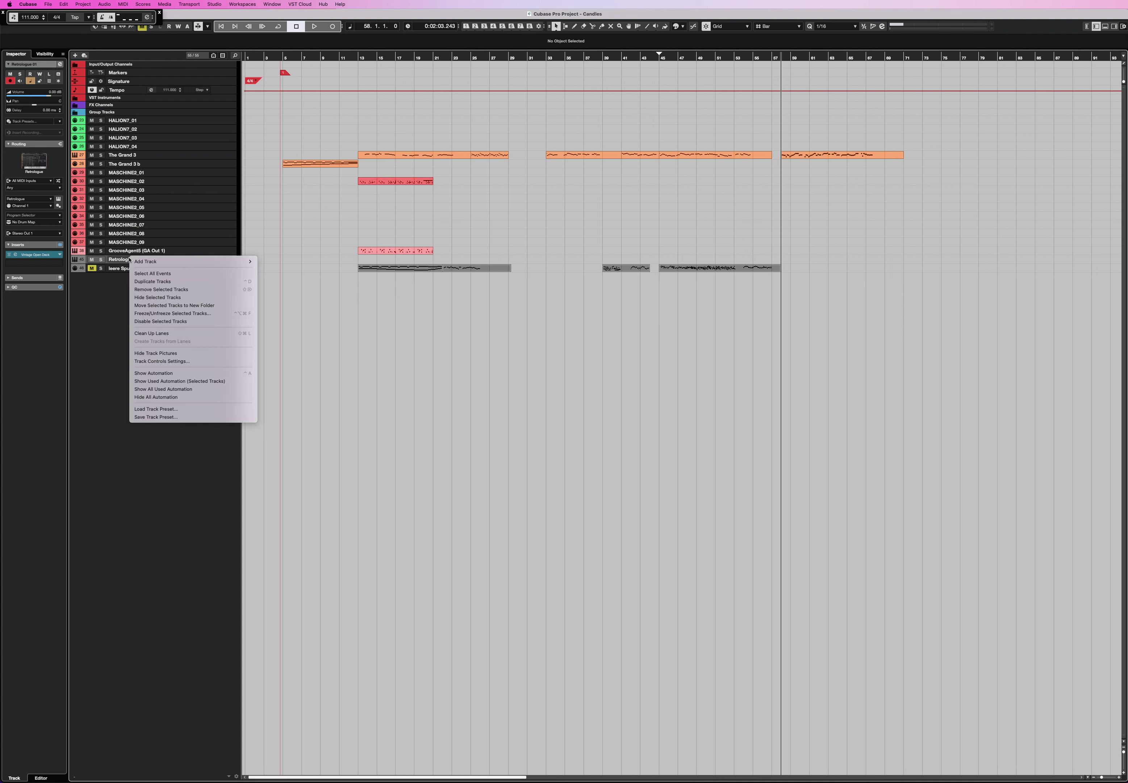
left_click(159, 290)
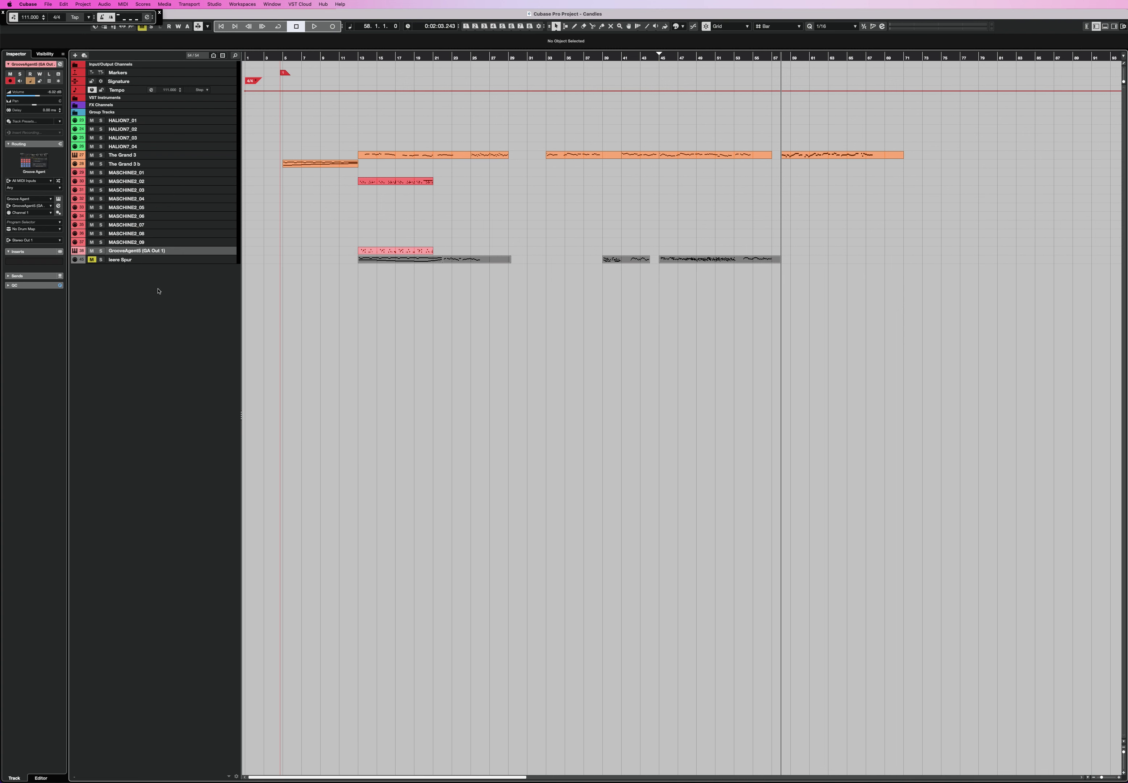